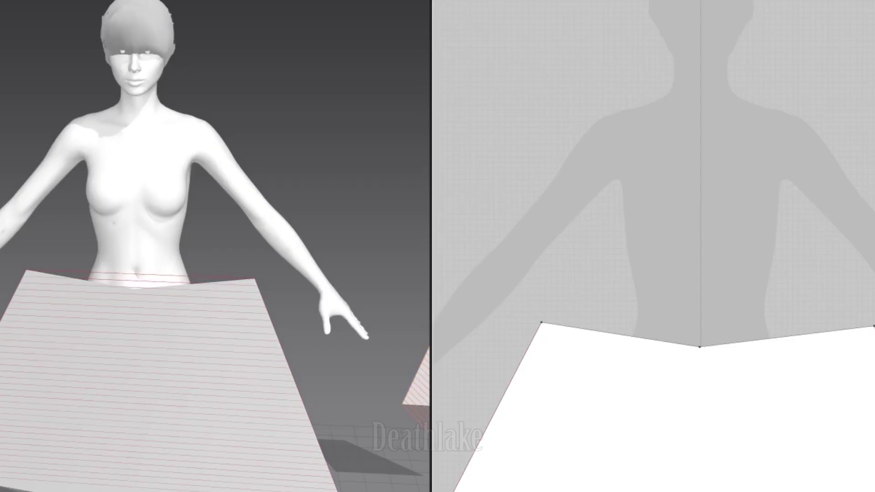
- Draw a deep V-neck front bodice above the skirt, with armhole edges about 157 mm and side edges about 217 mm long
left_click(622, 183)
left_click(625, 263)
scroll(632, 292, "down", 1)
scroll(634, 317, "down", 1)
key("BackSpace")
key("BackSpace")
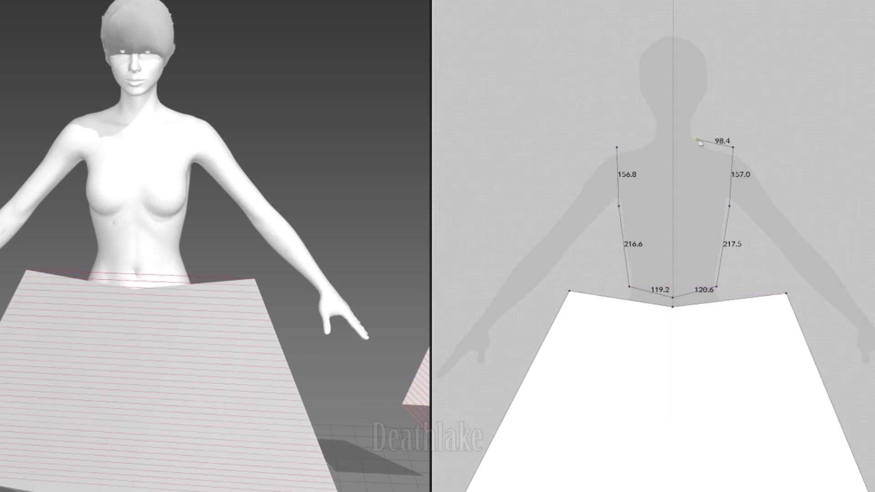
left_click(616, 148)
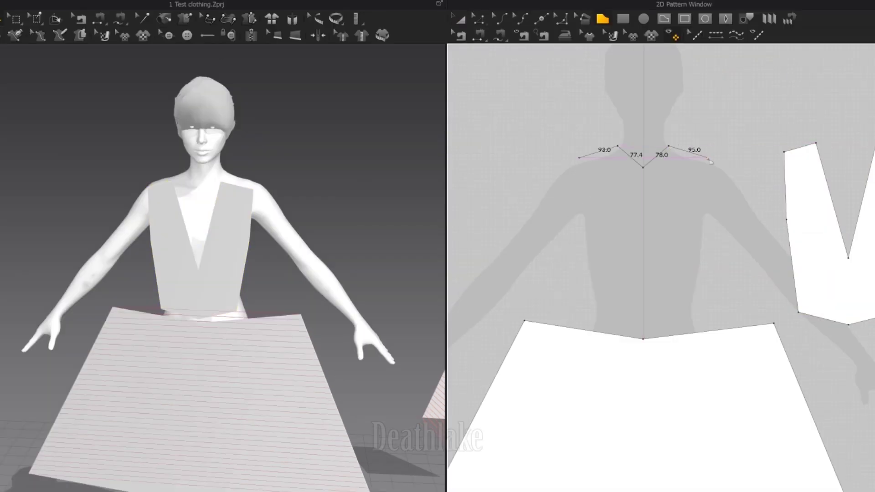
- Draw a back bodice piece with a shallow V neckline, and move the front skirt's upper corner inward to even out its waist edge
key("Escape")
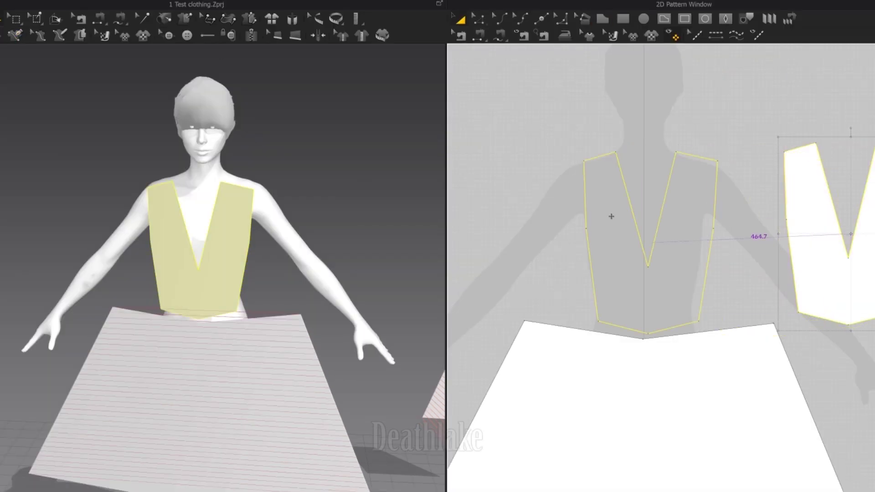
key("z")
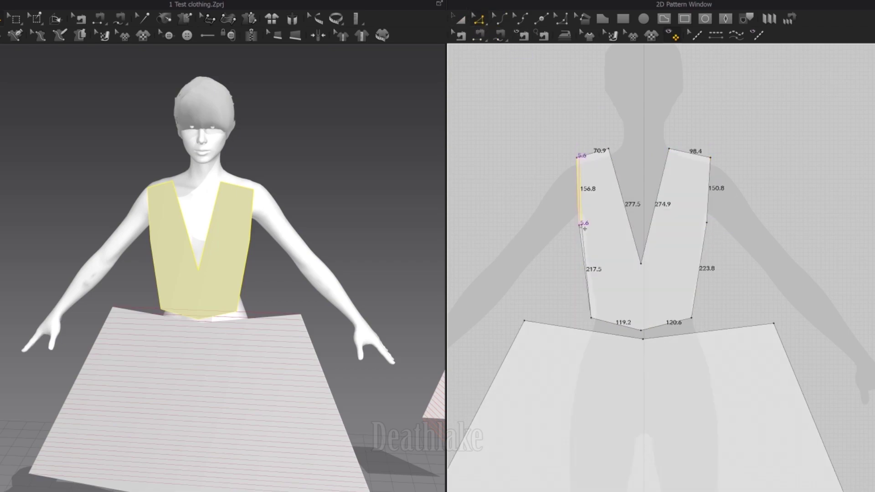
left_click(602, 19)
left_click(608, 149)
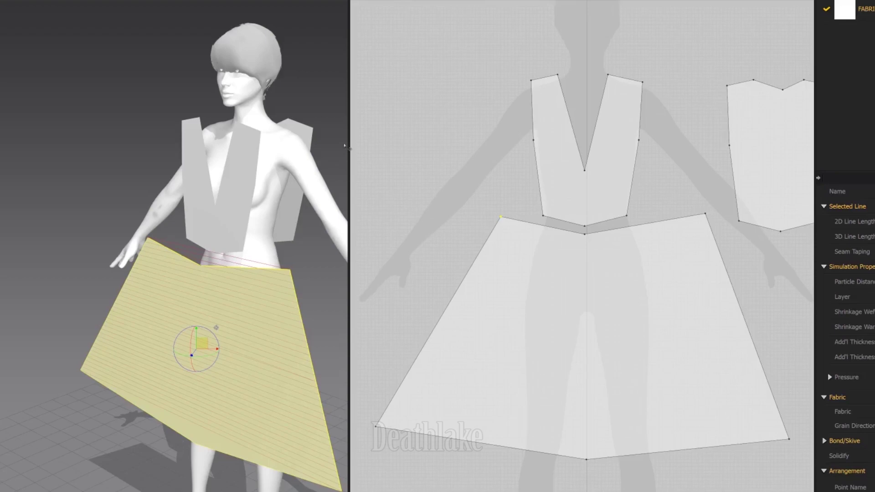
left_click_drag(705, 213, 690, 219)
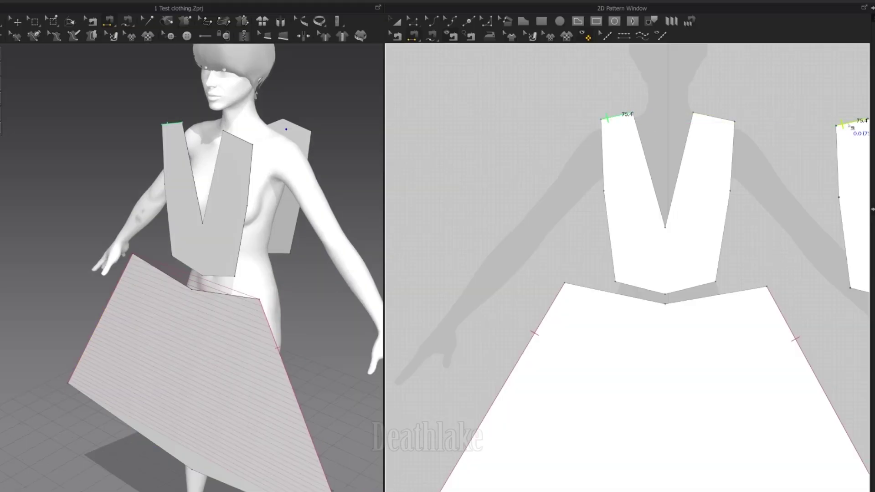
- Try to sew the front bodice's shoulder edges to the back bodice's shoulder edges
scroll(568, 176, "up", 5)
scroll(775, 169, "down", 6)
scroll(771, 150, "up", 2)
scroll(771, 149, "up", 4)
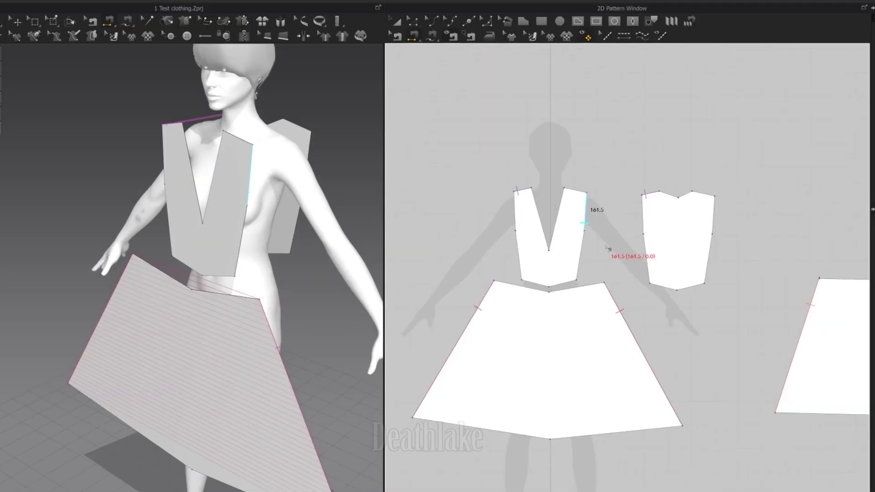
right_click(565, 176)
left_click(516, 163)
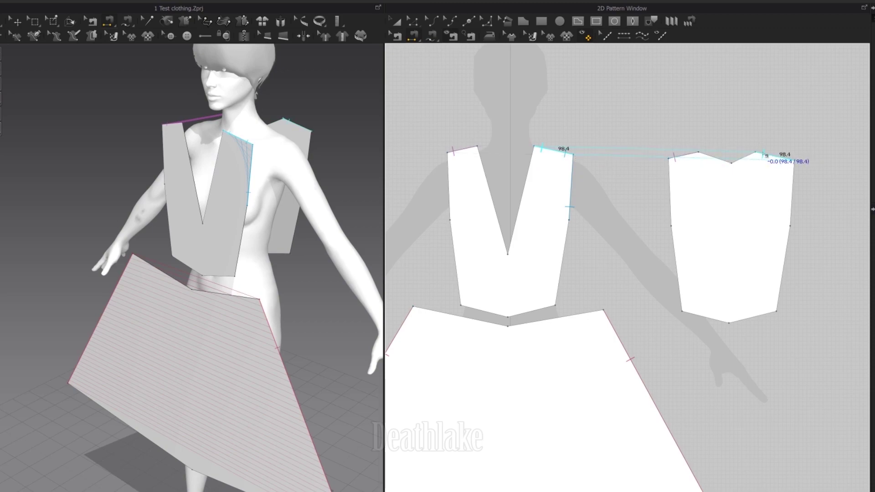
left_click(766, 156)
right_click(566, 194)
left_click(416, 36)
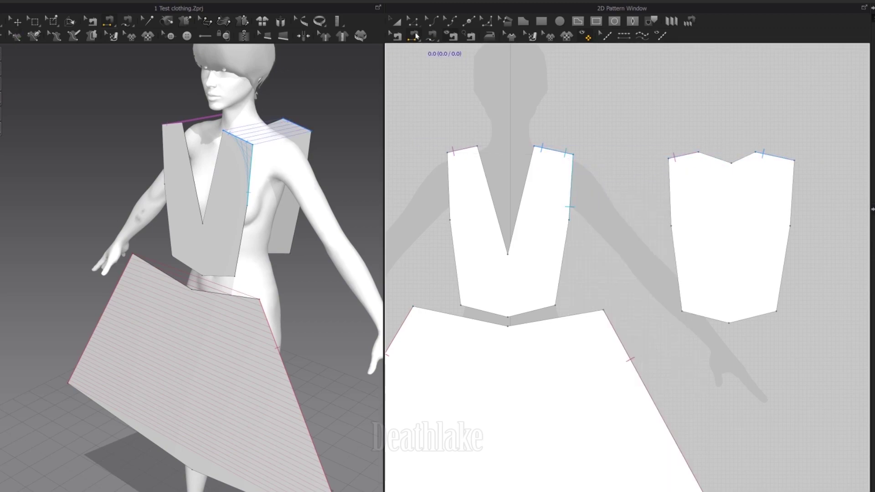
key("ctrl+z")
- Sew both shoulder edges of the front bodice to the opposite, mirrored shoulder edges of the back bodice
left_click(468, 150)
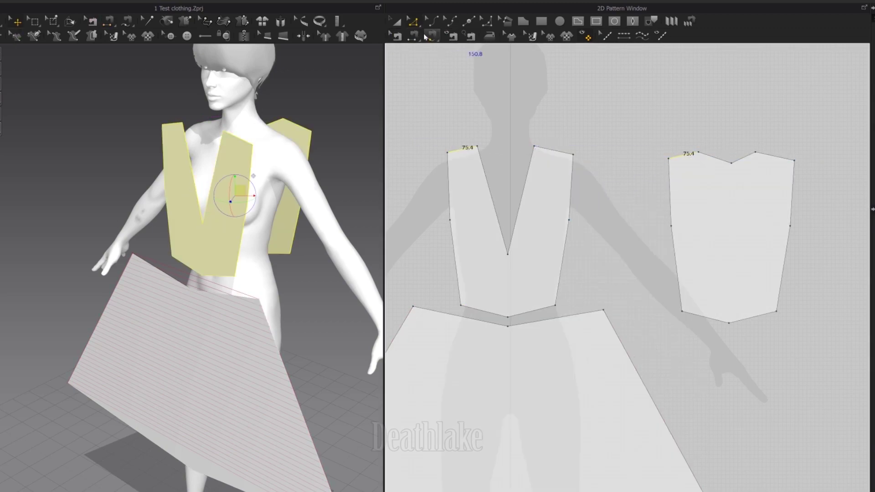
left_click(694, 158)
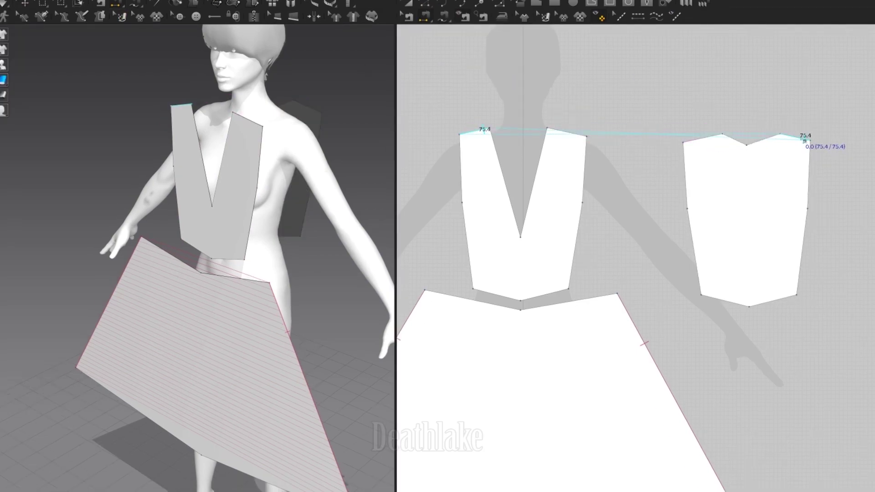
left_click(578, 137)
left_click(702, 139)
- Sew the front bodice's side edges below the armholes to the matching side edges of the back bodice
left_click(471, 246)
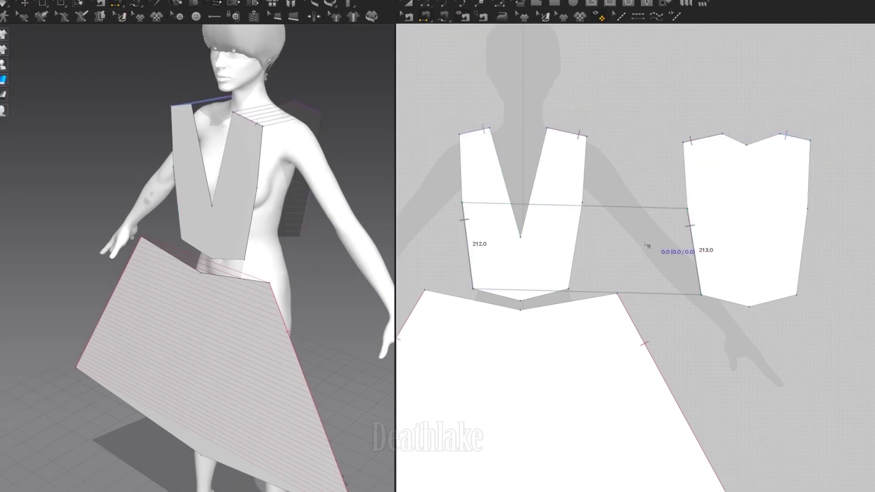
left_click(807, 241)
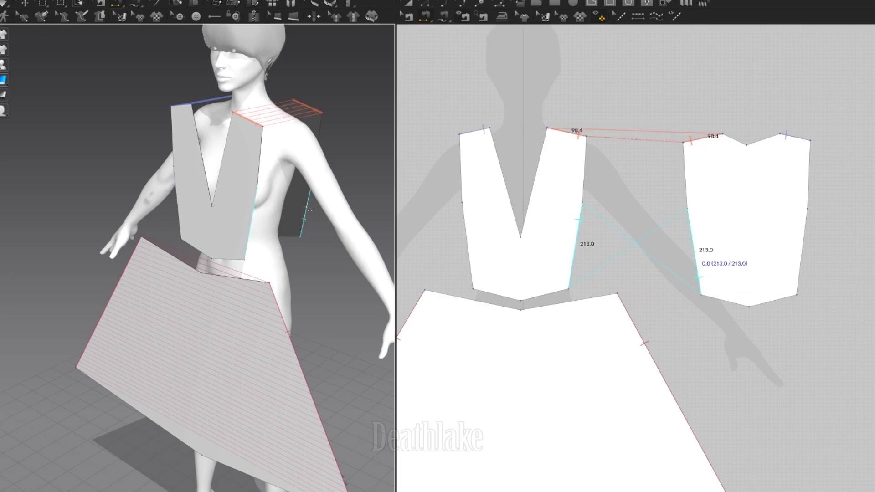
right_click_drag(382, 246, 266, 284)
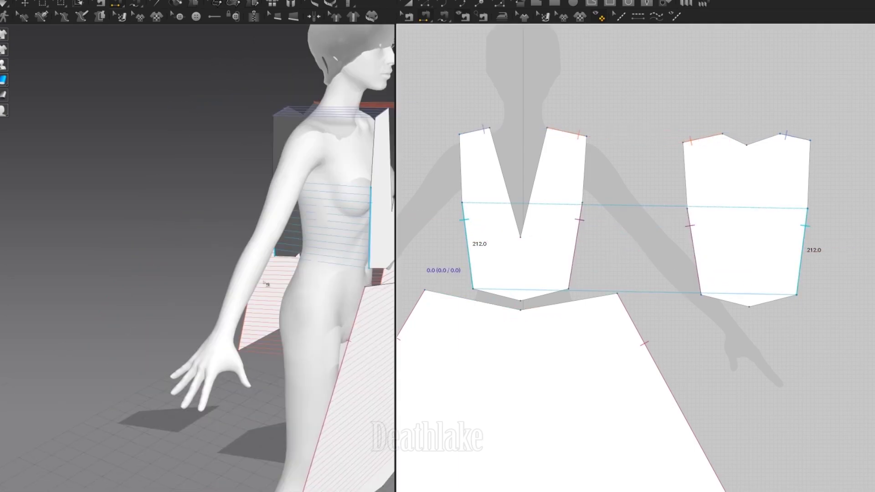
- Try to sew the front skirt's two waist edges to the lower edges of the bodice and simulate the garment
key("2")
left_click(500, 311)
left_click(544, 295)
left_click(570, 302)
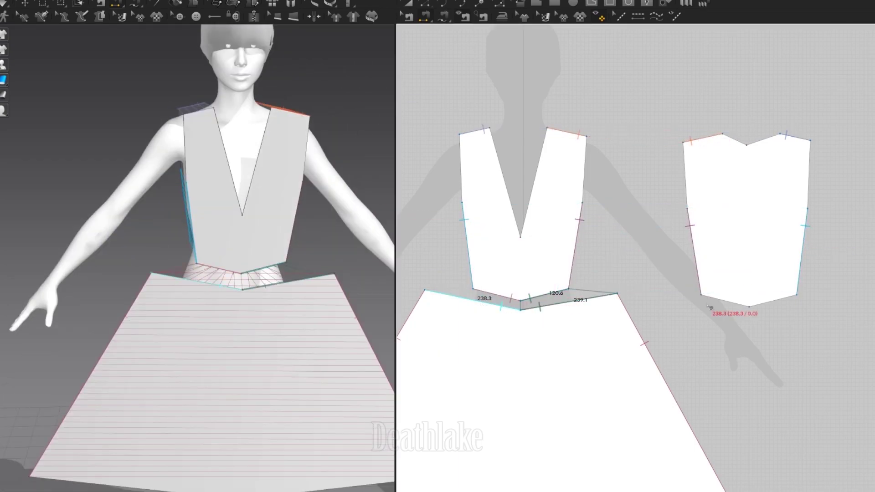
left_click(616, 298)
key("space")
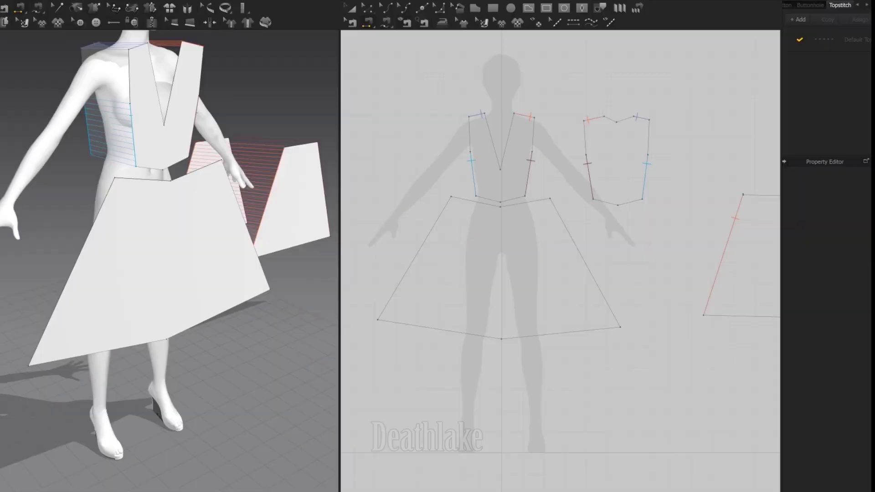
- Extend the front skirt pattern on both sides into one wide, symmetrical wraparound piece below the bodice
left_click(575, 246)
left_click_drag(574, 245, 437, 239)
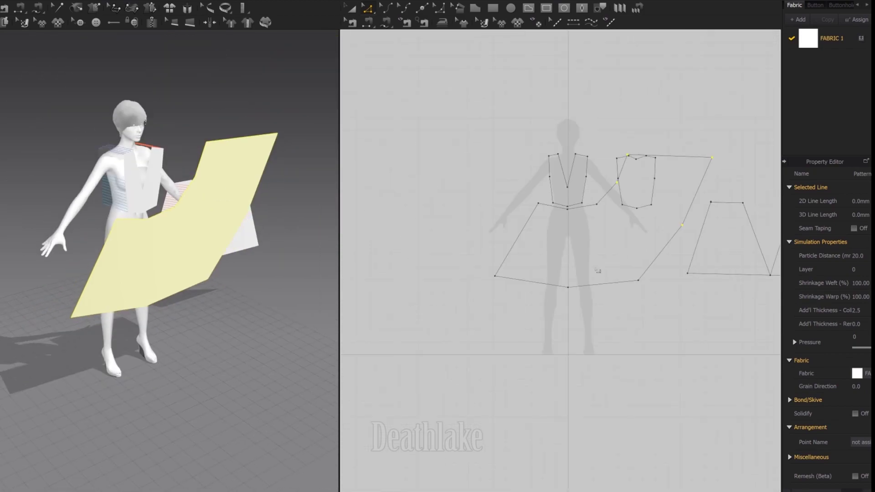
key("a")
scroll(667, 239, "up", 5)
left_click(668, 238)
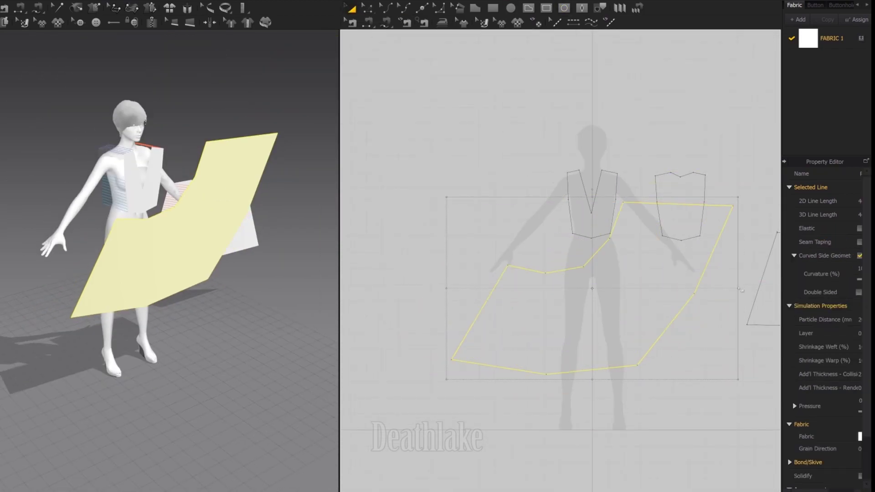
scroll(636, 223, "up", 5)
scroll(586, 303, "down", 6)
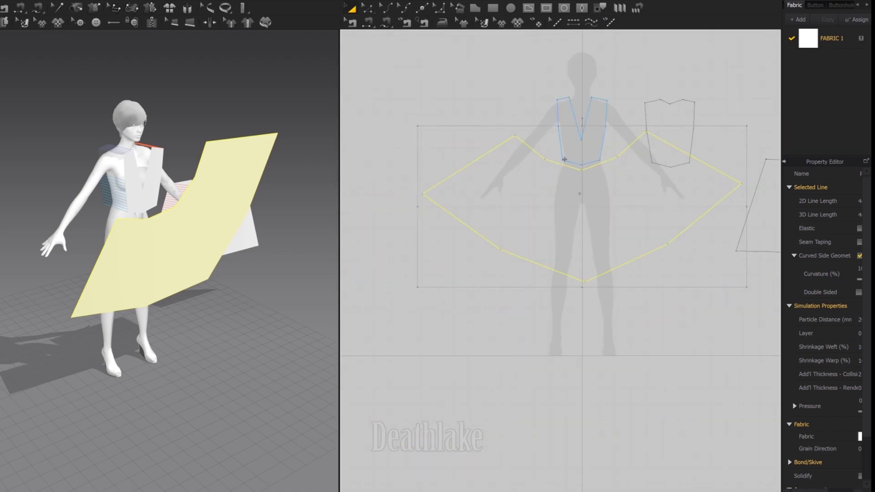
- Sew the wide skirt's waist edges to the lower edges of the bodice pieces and simulate the draping
scroll(699, 171, "up", 8)
scroll(556, 158, "down", 5)
scroll(612, 201, "down", 3)
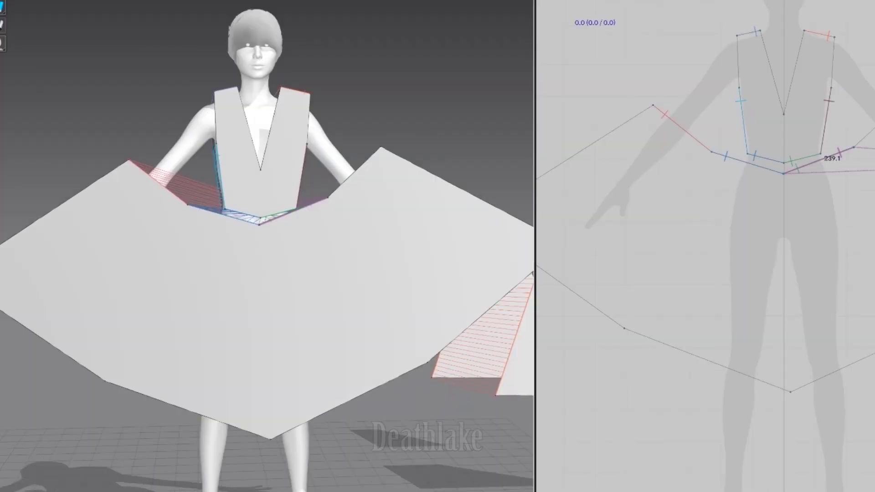
key("space")
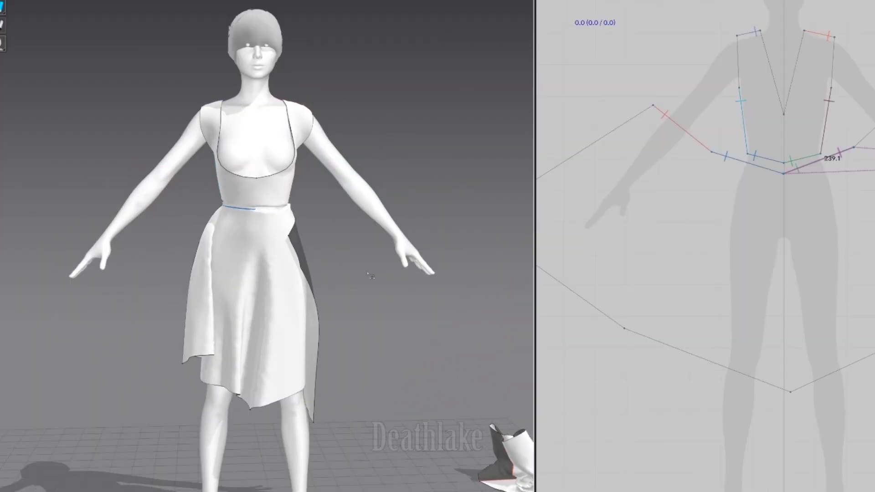
- Sew the wraparound skirt's two open end edges together at the avatar's back and simulate the garment
scroll(392, 272, "up", 2)
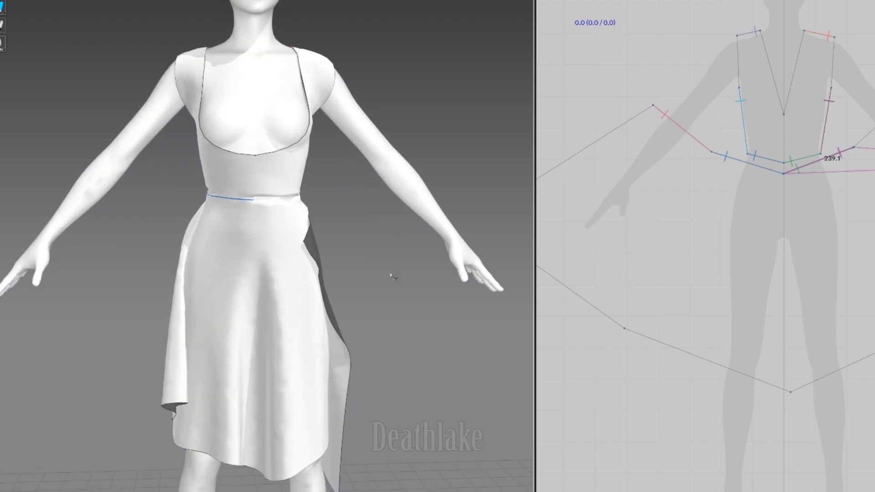
right_click_drag(392, 271, 241, 281)
scroll(242, 281, "down", 2)
scroll(250, 284, "up", 4)
scroll(250, 283, "down", 2)
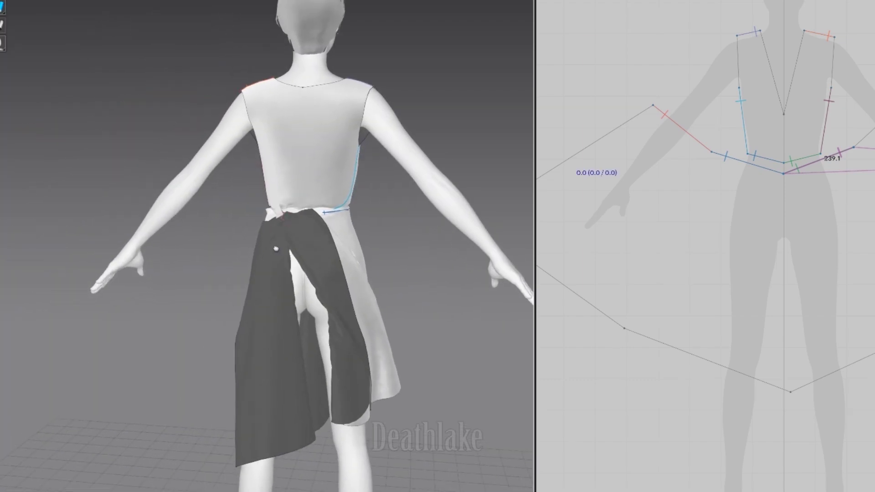
right_click_drag(425, 354, 315, 308)
scroll(315, 307, "up", 3)
scroll(315, 308, "down", 2)
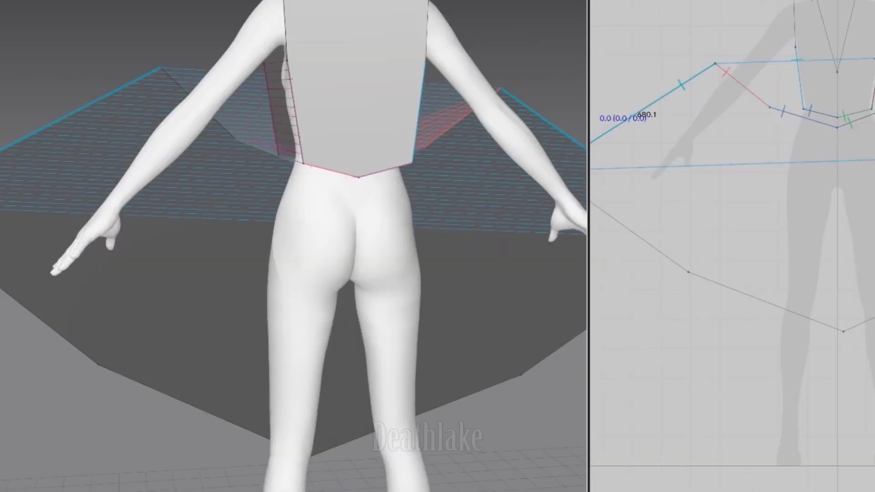
key("space")
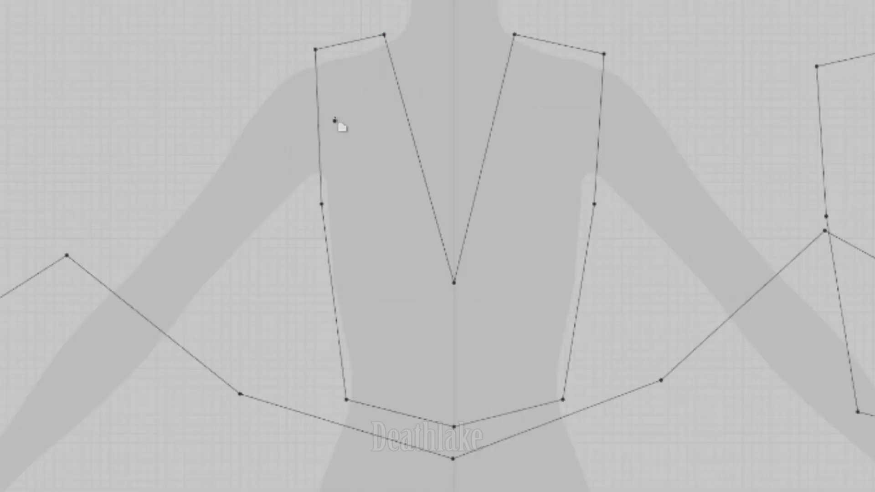
left_click(454, 123)
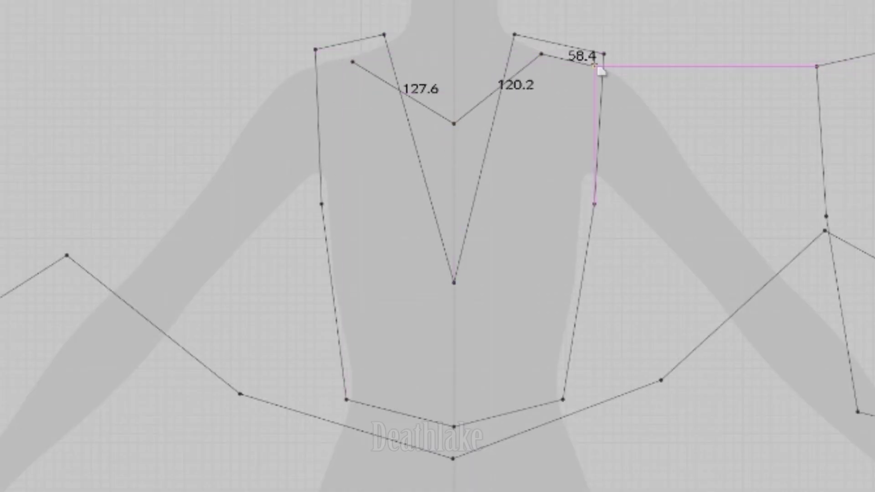
left_click(604, 80)
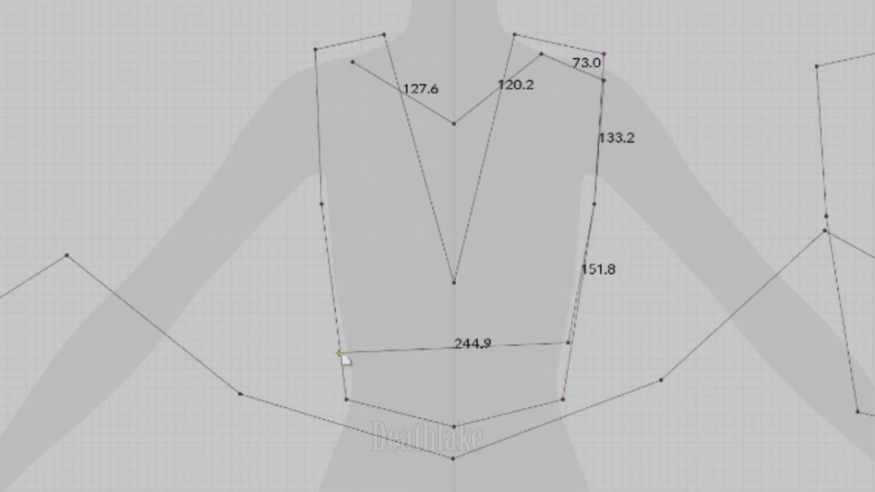
key("Escape")
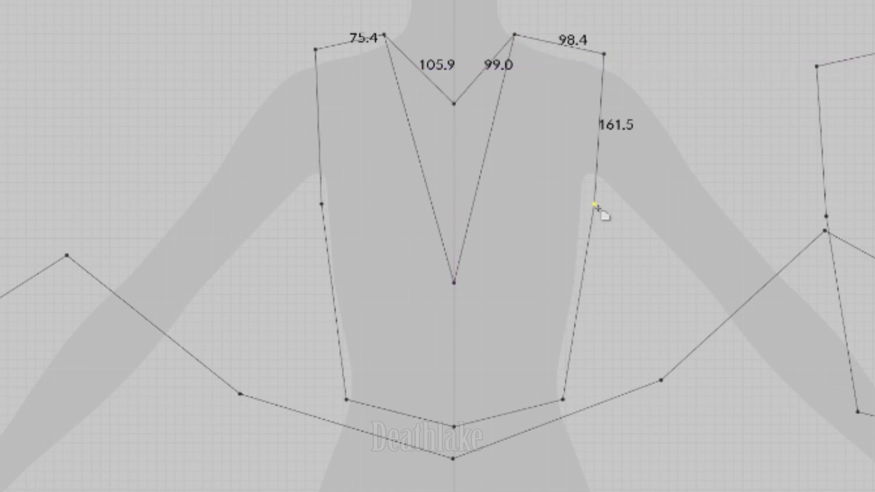
- Complete a second front bodice layer with a higher V neckline along the existing bodice outline, and place it behind the deep V-neck piece
left_click(315, 49)
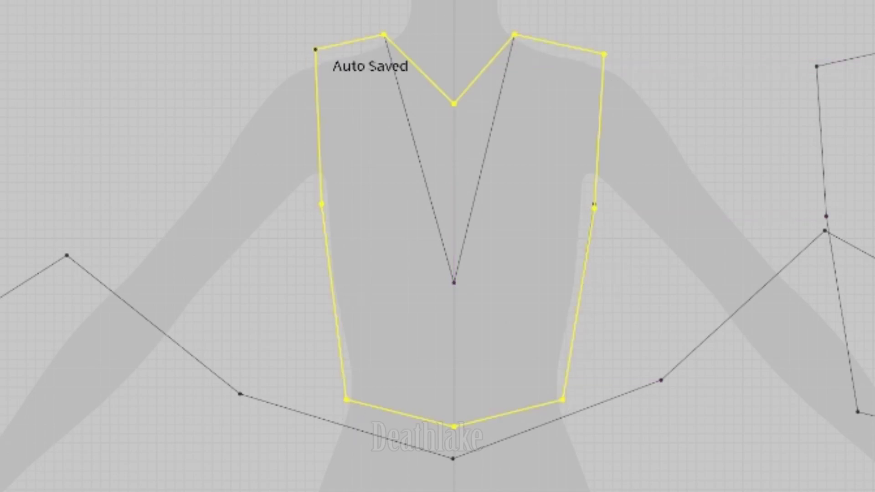
scroll(507, 478, "down", 2)
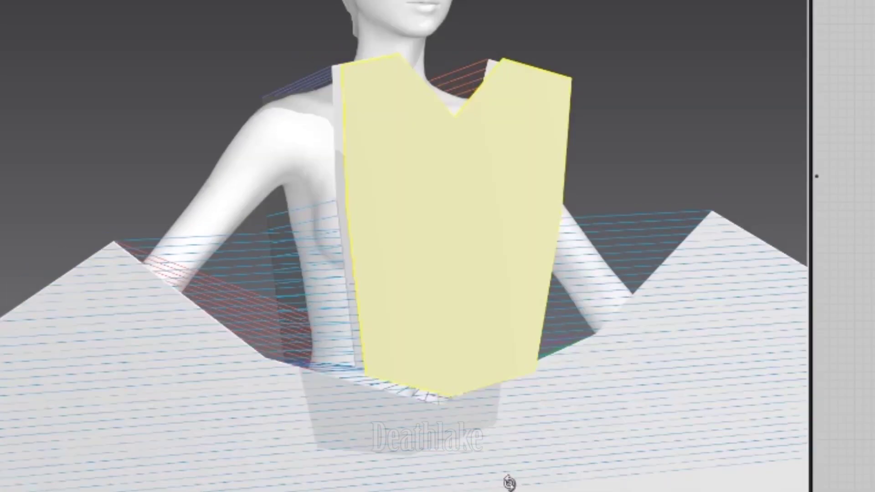
right_click_drag(508, 478, 566, 214)
left_click_drag(567, 214, 621, 141)
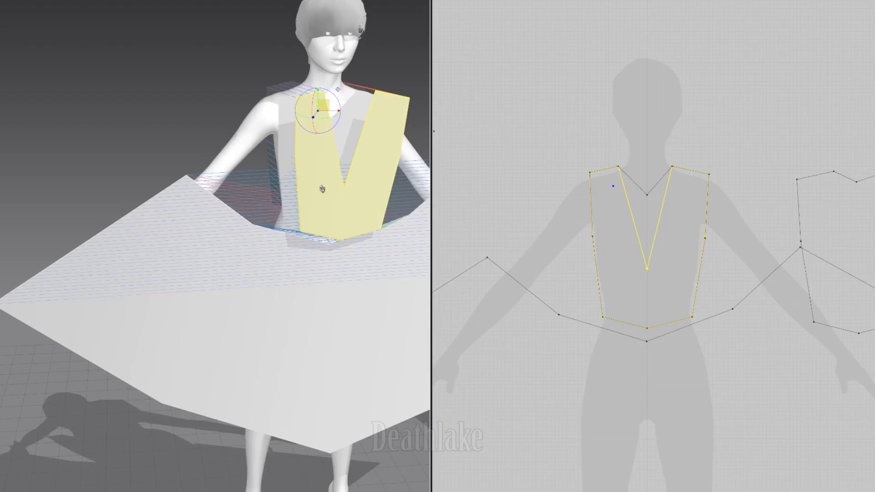
- Sew the second front layer's shoulder and side edges into the bodice seams and simulate the garment
scroll(670, 230, "up", 5)
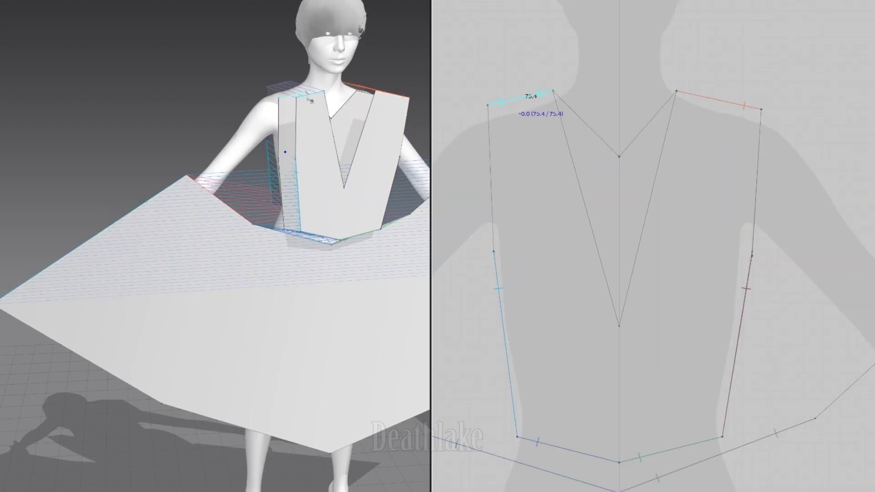
left_click(519, 99)
left_click(704, 97)
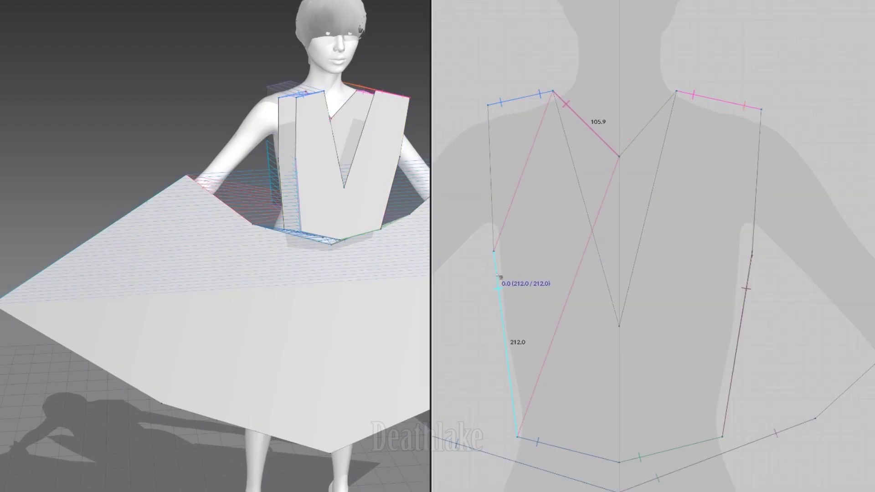
left_click(499, 276)
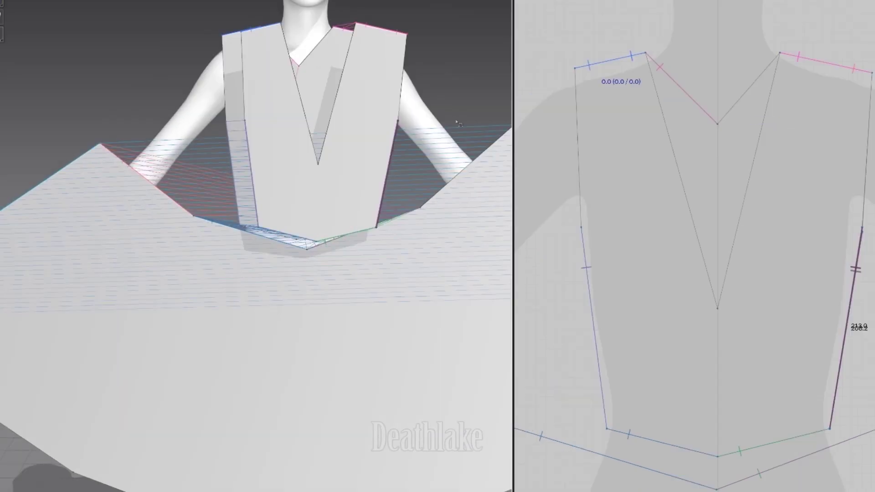
key("space")
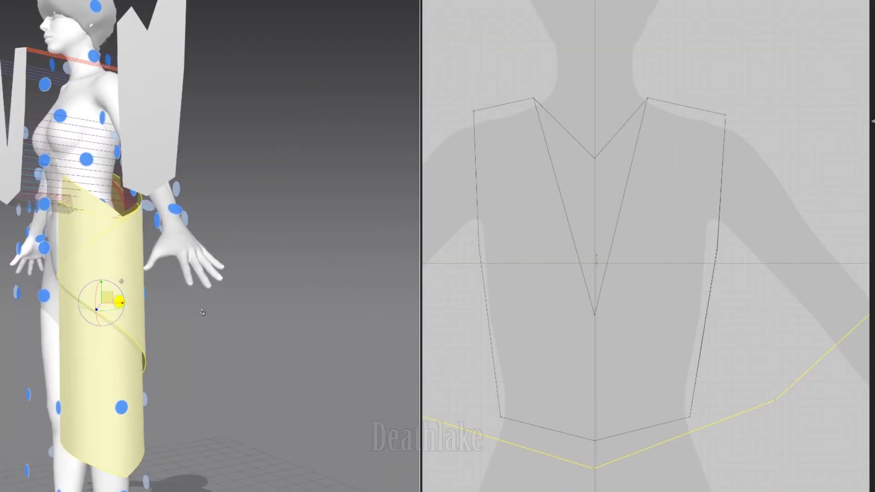
- Check the wraparound skirt's overlap around the avatar's hips and simulate the bodice and skirt
right_click_drag(202, 312, 309, 159)
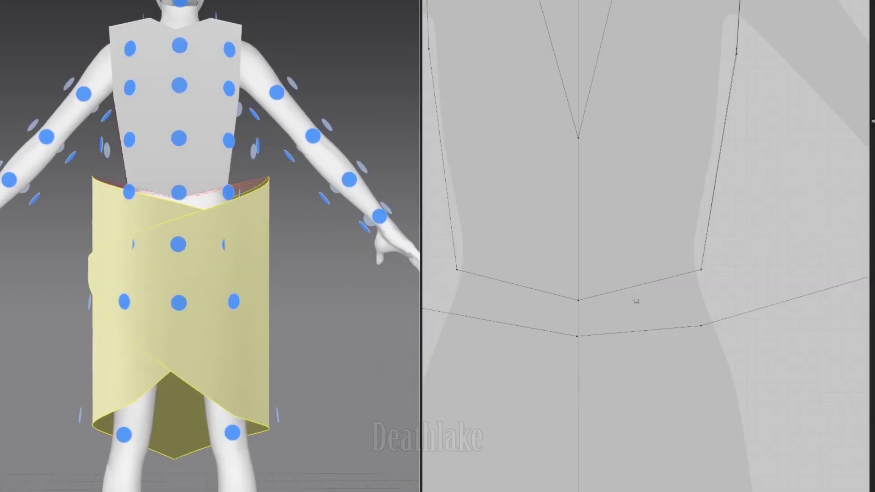
scroll(635, 301, "down", 5)
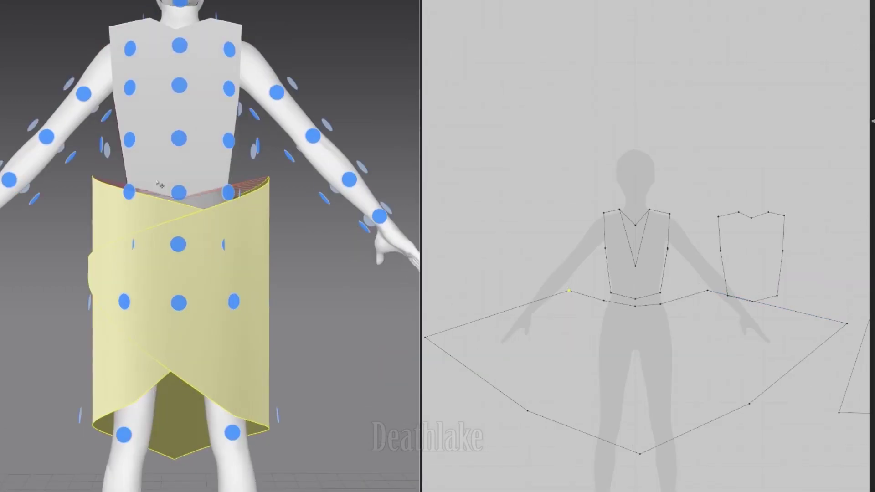
scroll(585, 287, "up", 3)
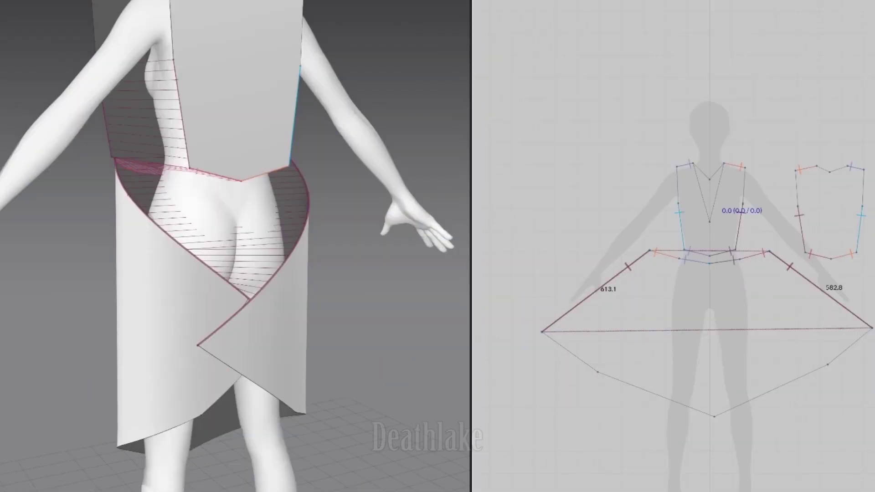
key("space")
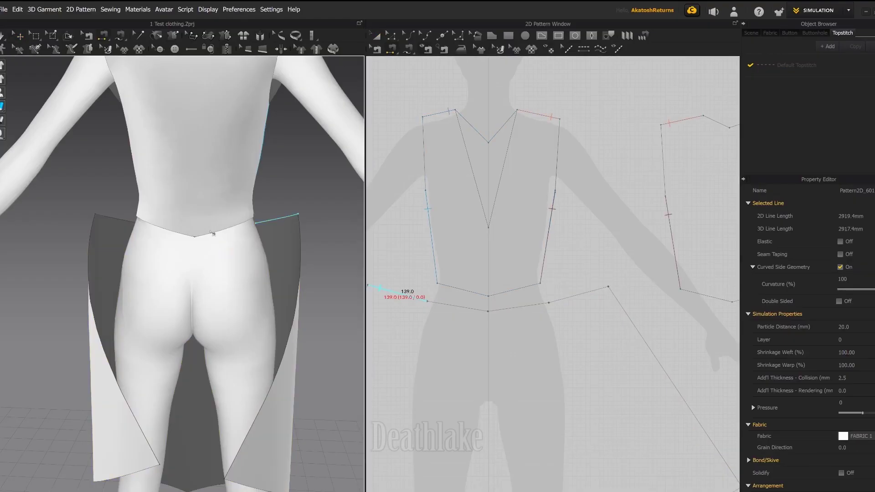
- Sew the skirt's outer waist segments to the back bodice's lower edges and join its two open end edges at the back
left_click(213, 234)
scroll(220, 279, "up", 5)
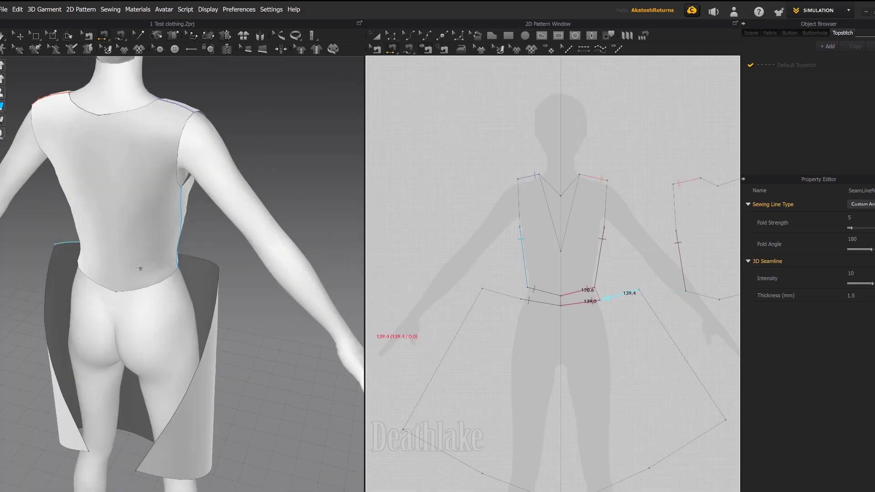
left_click(599, 302)
scroll(638, 294, "down", 3)
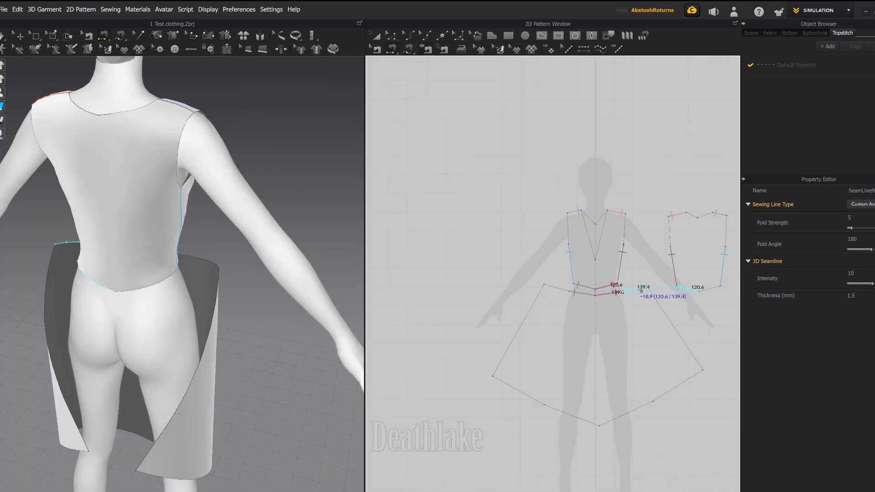
left_click(713, 292)
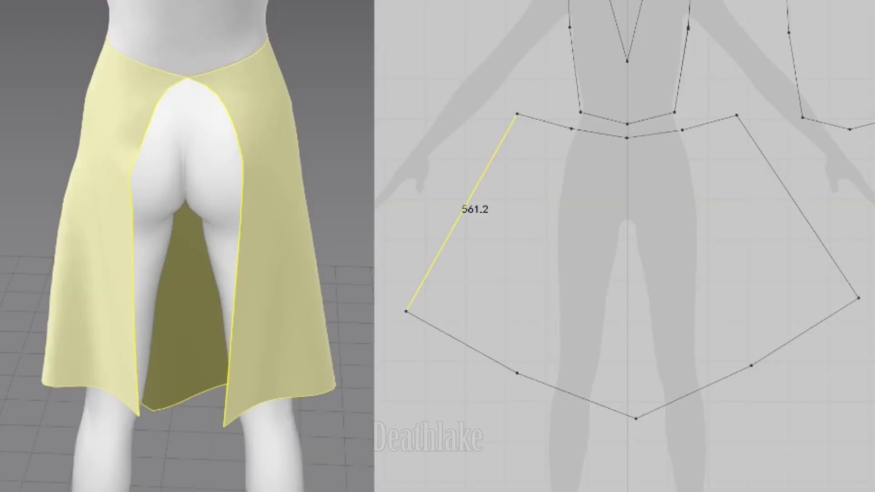
left_click(476, 187)
left_click(802, 209)
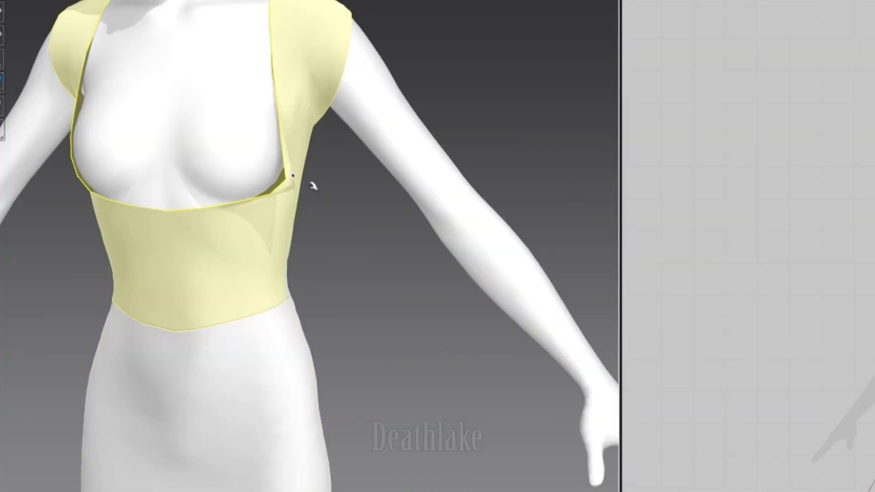
- Pull the deep V-neck bodice's fabric into place around the avatar's bust and shoulders
left_click_drag(312, 185, 445, 272)
scroll(487, 272, "up", 3)
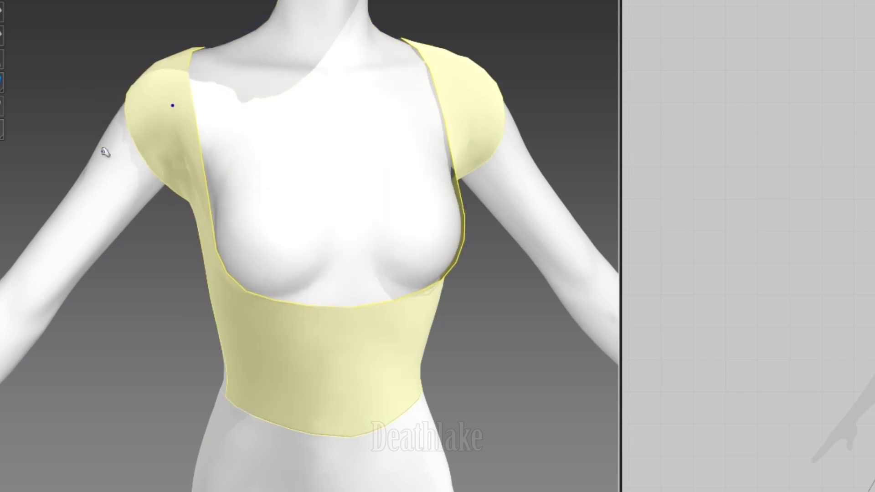
right_click_drag(82, 209, 681, 245)
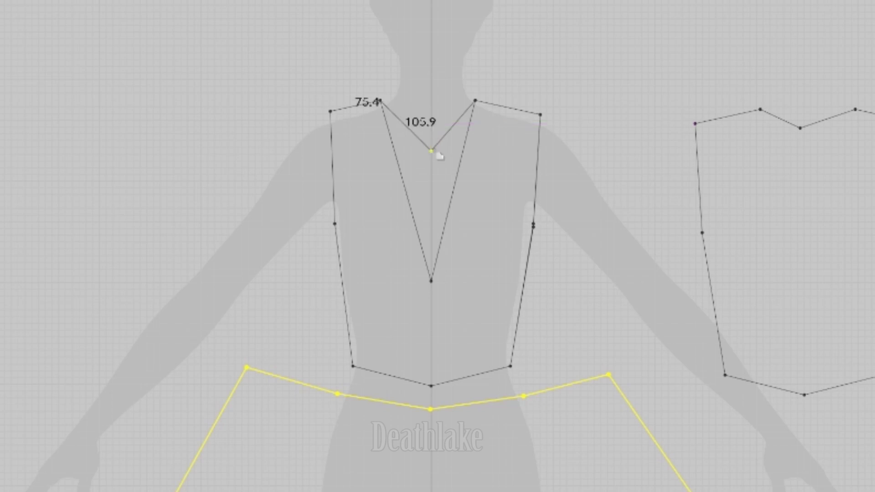
- Trace a second front bodice layer with a higher V neckline along the existing outline and place it in front of the avatar
left_click(331, 115)
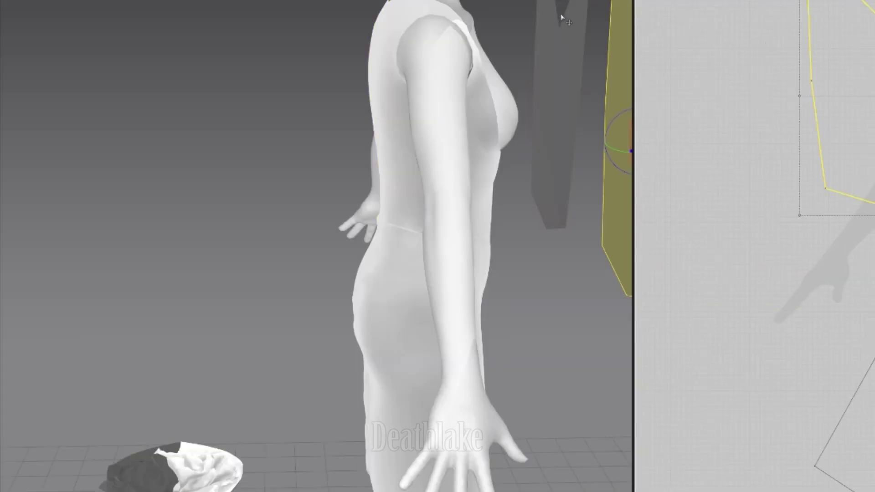
right_click(425, 109)
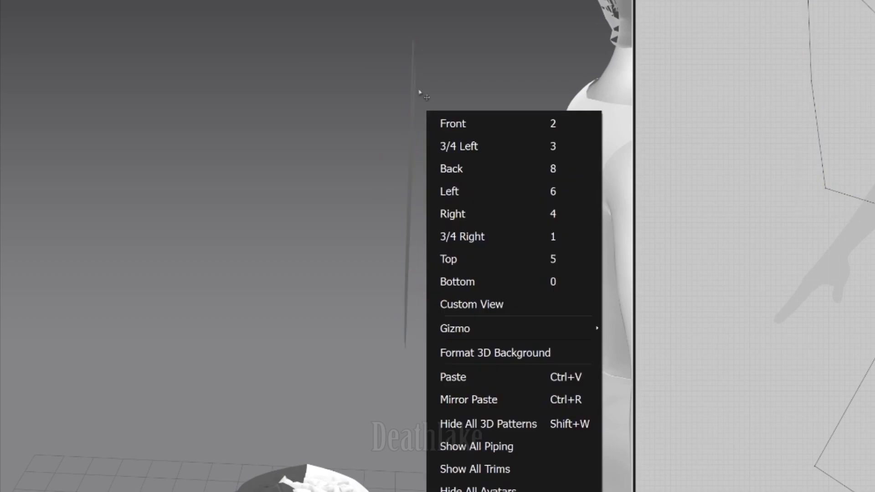
right_click(416, 214)
key("Escape")
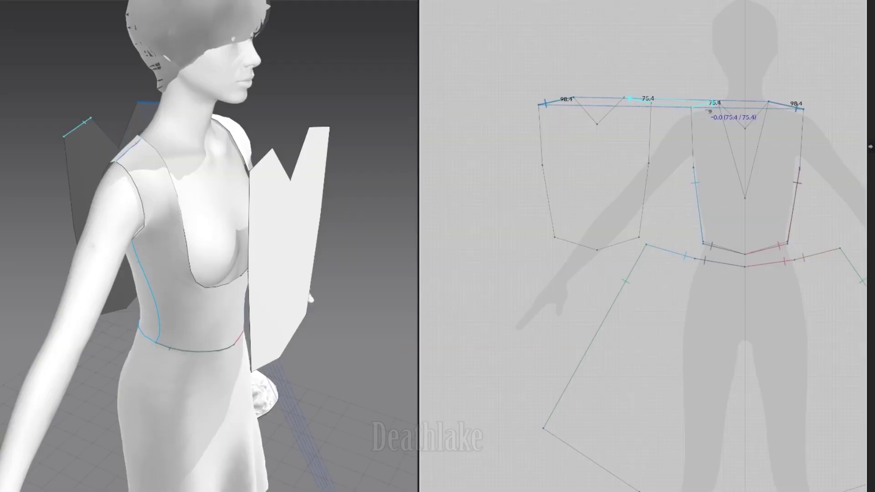
- Sew the shoulder edges of the second front bodice layer to the matching shoulder edges of the loose bodice piece
left_click(794, 109)
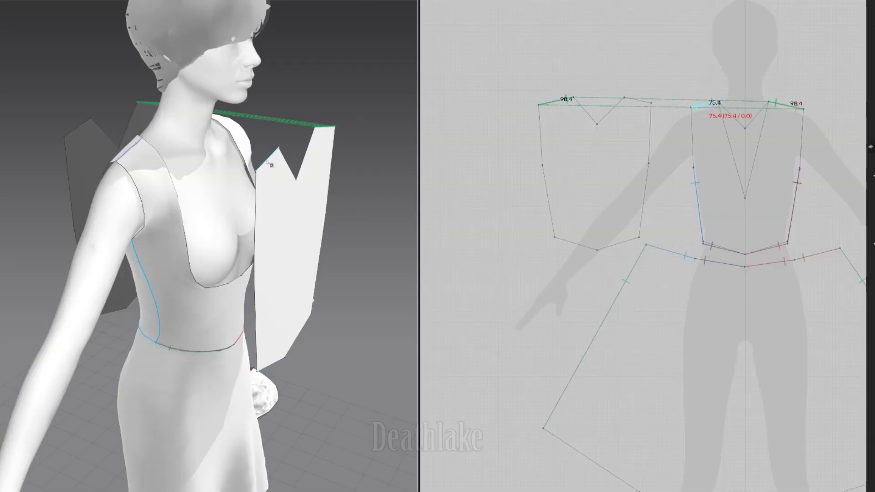
scroll(800, 136, "up", 2)
middle_click_drag(73, 136, 105, 138)
left_click(104, 138)
right_click_drag(105, 137, 137, 274)
- Simulate the layered bodice and pull the deep V-neck piece out in front of the inner layer
left_click(117, 315)
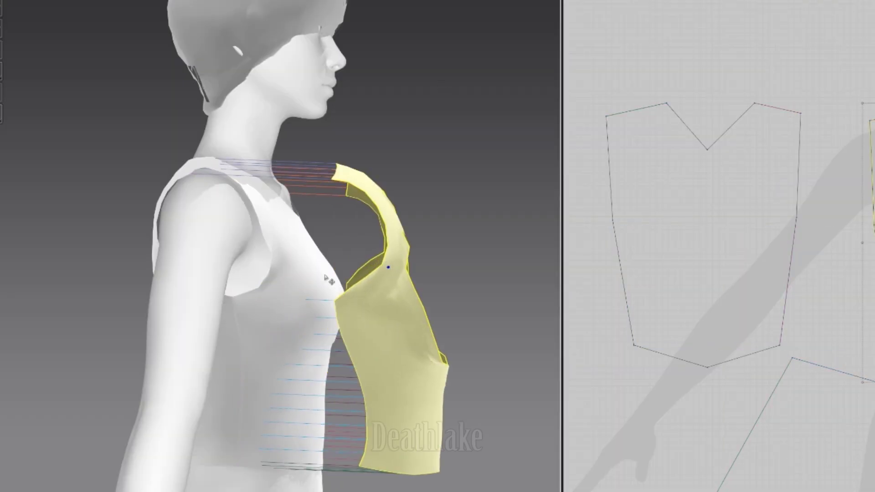
right_click_drag(400, 264, 82, 182)
left_click(144, 134)
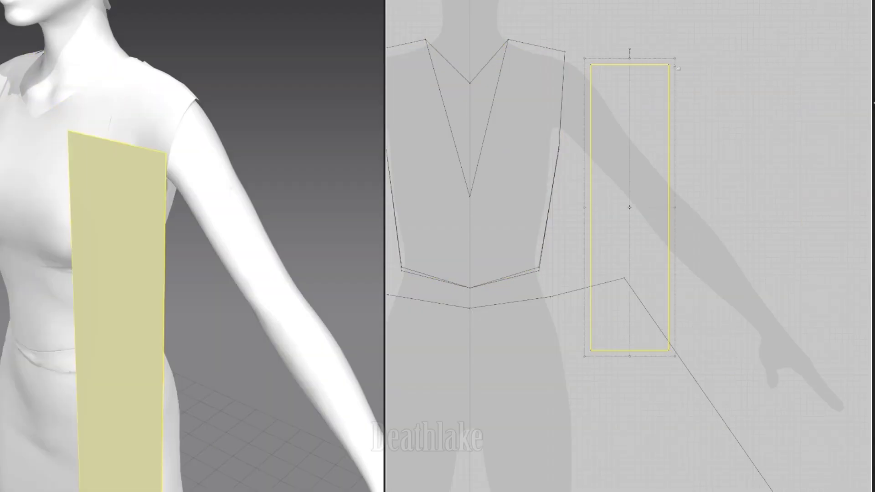
- Rotate the rectangular sleeve piece to the arm's angle and wrap it around the avatar's mid-arm front point with orientation 220
left_click_drag(677, 68, 547, 67)
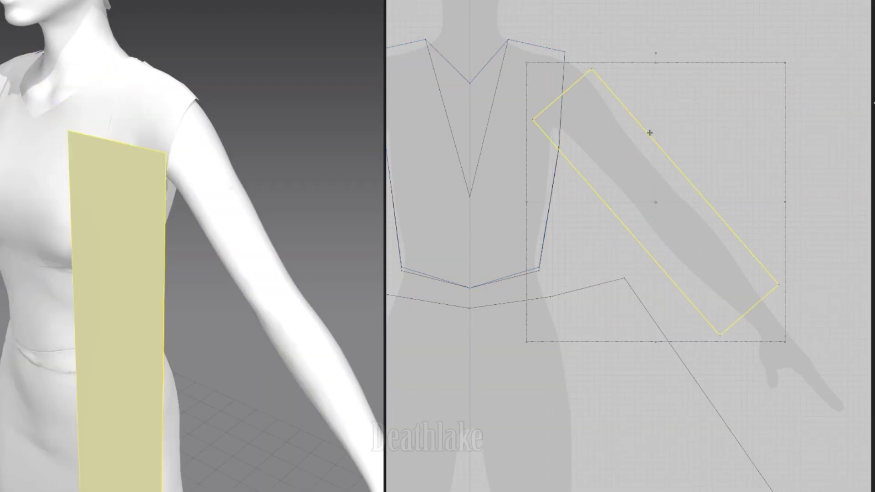
scroll(652, 192, "up", 3)
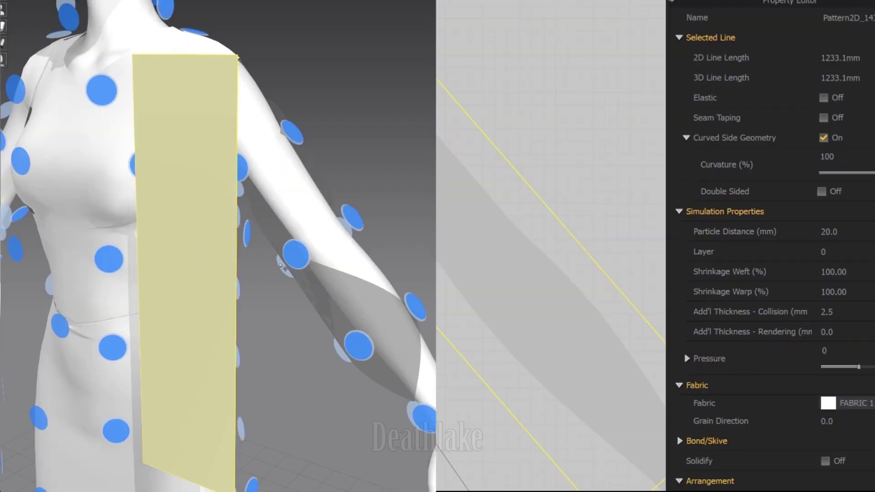
left_click(294, 255)
scroll(774, 311, "down", 5)
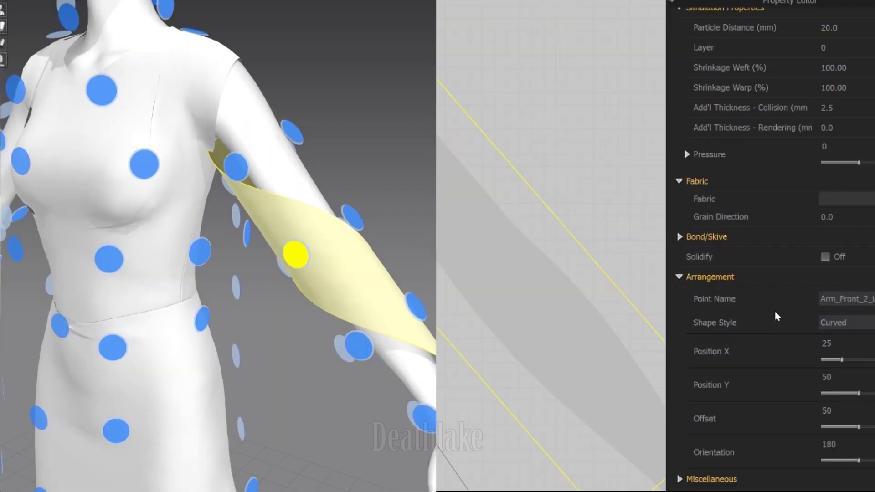
left_click_drag(845, 460, 866, 460)
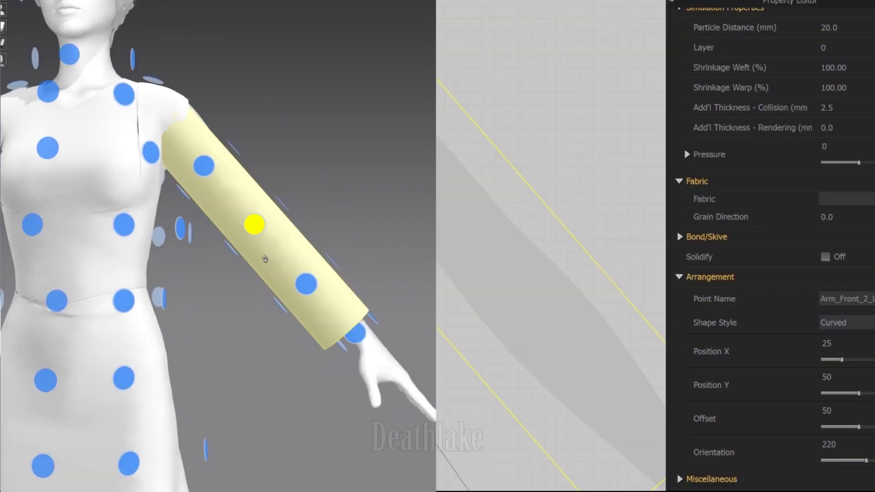
- Try to draw an armhole line on the avatar's shoulder where the sleeve meets the bodice
scroll(219, 246, "up", 3)
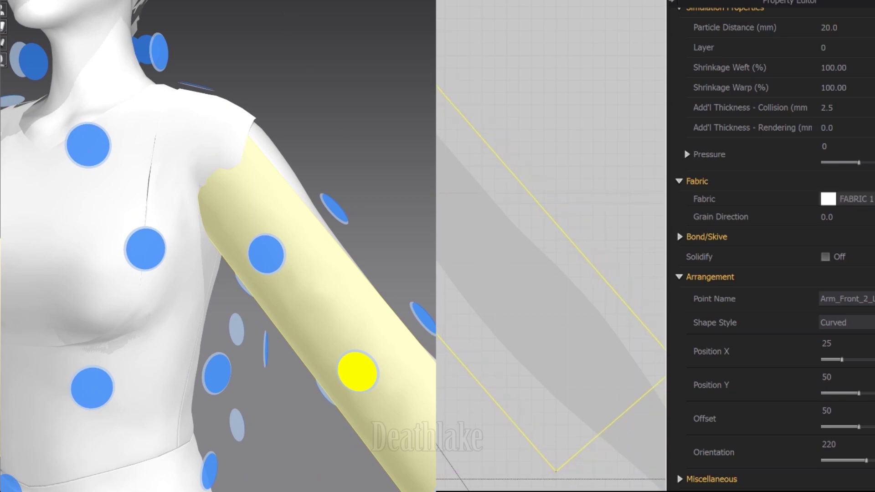
key("shift+a")
scroll(264, 134, "up", 2)
scroll(152, 172, "down", 4)
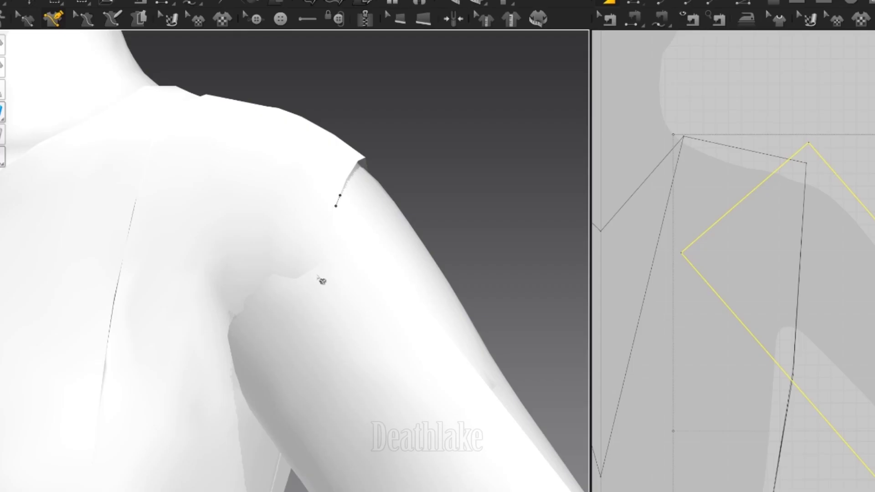
right_click_drag(322, 279, 372, 219)
key("shift+a")
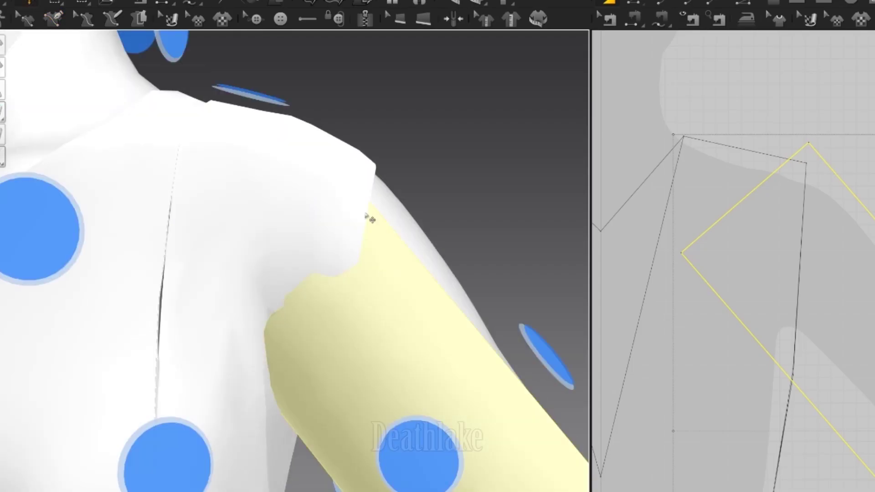
left_click(60, 21)
left_click(345, 199)
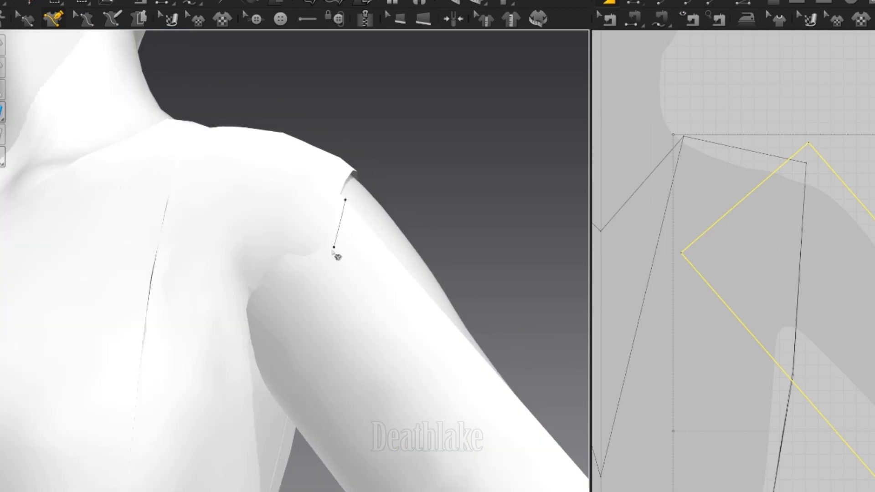
right_click_drag(390, 288, 322, 328)
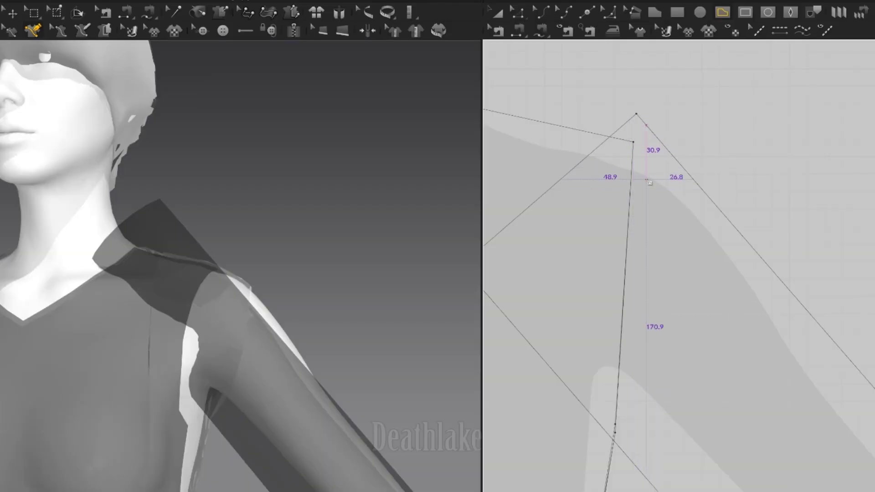
- Draw a curved sleeve-cap line across the upper end of the sleeve piece, roughly following the bodice armhole
left_click(653, 134)
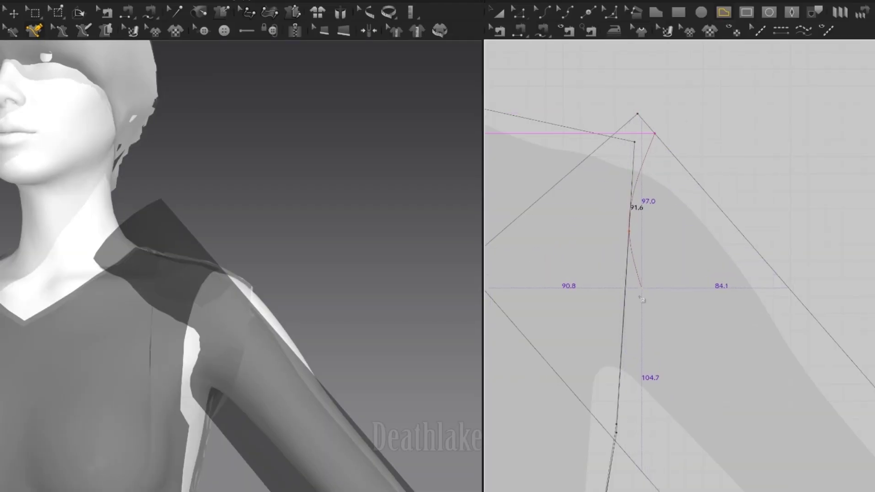
left_click(589, 410)
key("z")
left_click(642, 309)
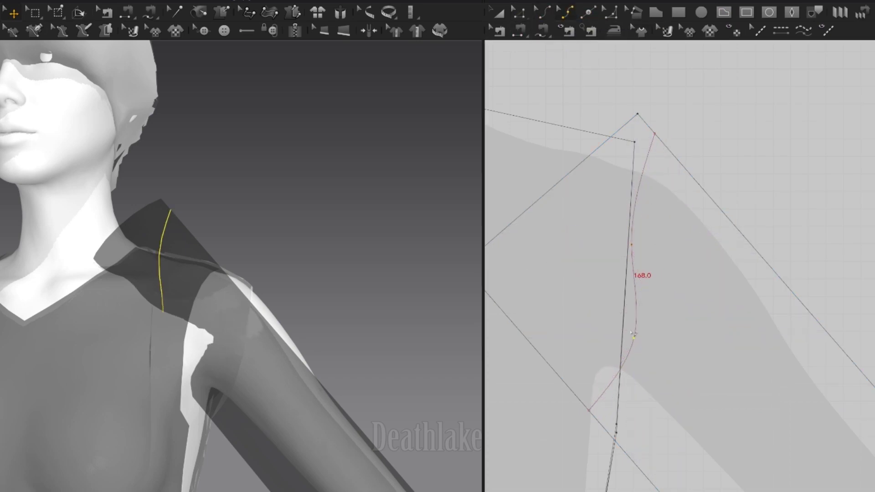
- Reshape the sleeve-cap line into an S-curve about 152 mm long, starting at the sleeve's upper outer corner
left_click_drag(630, 244, 618, 228)
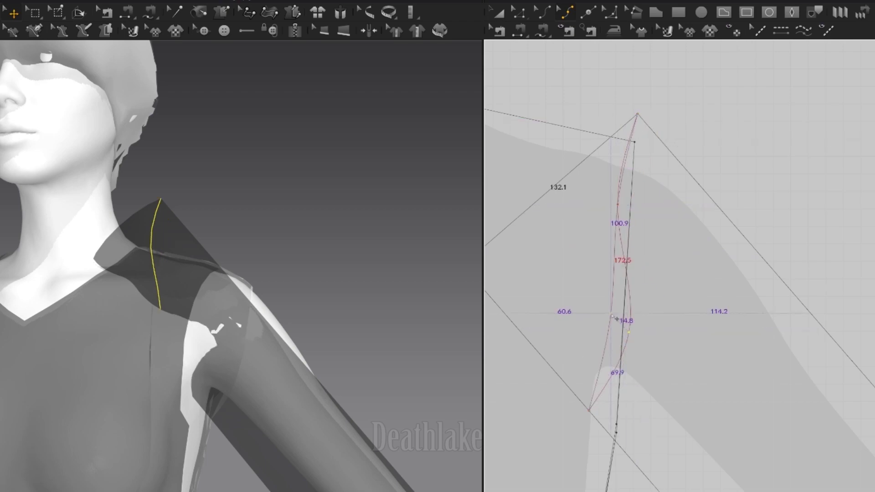
left_click_drag(617, 319, 590, 400)
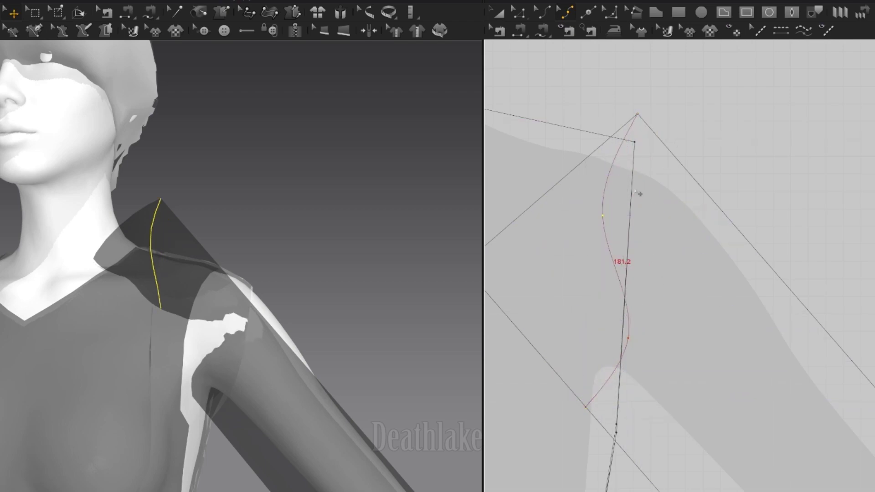
left_click_drag(630, 341, 587, 196)
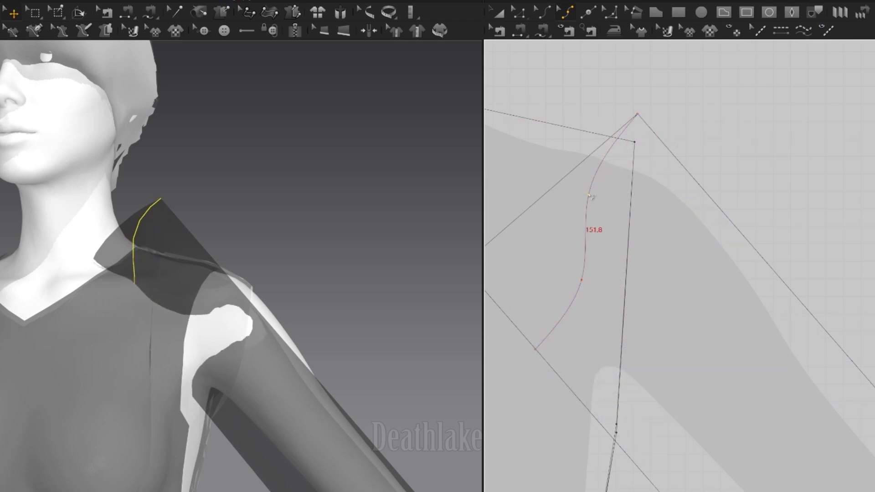
left_click_drag(618, 247, 582, 285)
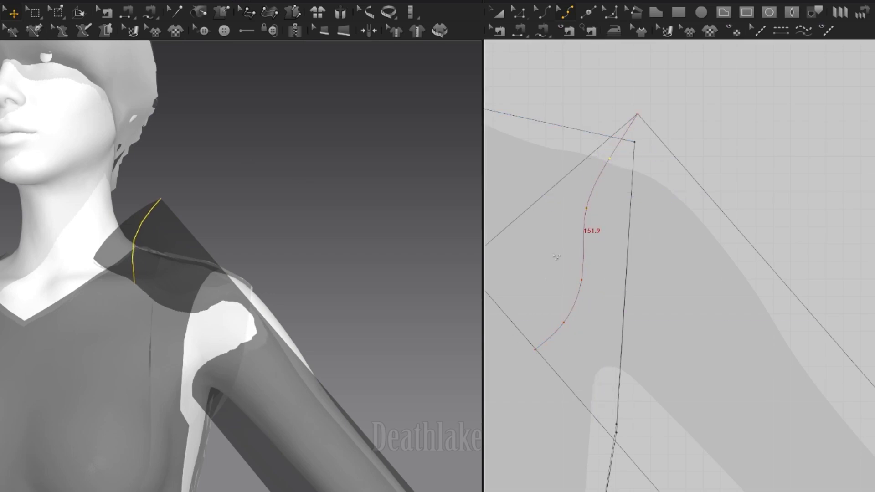
- Cut the sleeve piece along the sleeve-cap curve and take away the cut-off upper piece
left_click(518, 10)
right_click(675, 191)
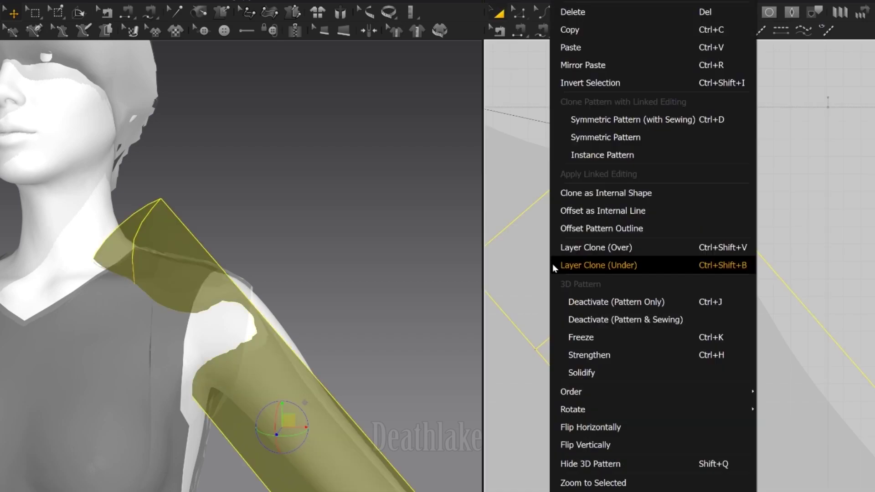
key("Escape")
key("ctrl+v")
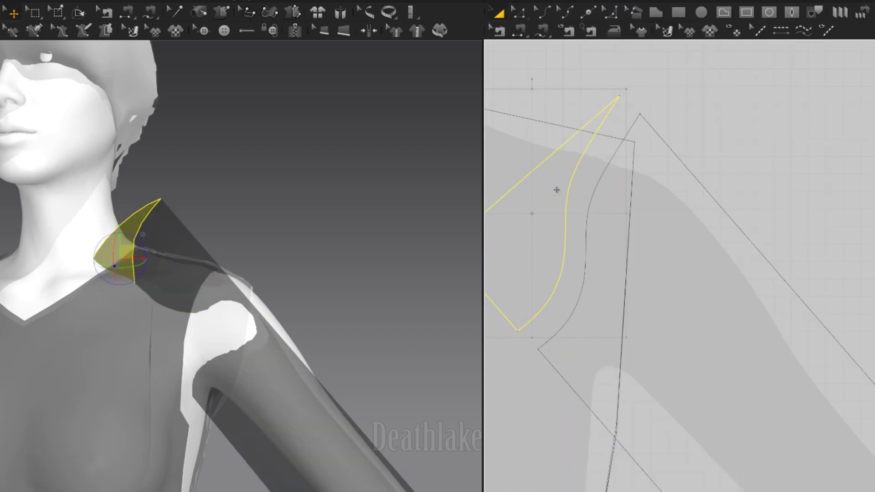
left_click(556, 189)
- Unfold the half sleeve along its outer edge into a full sleeve with a symmetrical cap and drape it on the arm
right_click(720, 334)
right_click(274, 324)
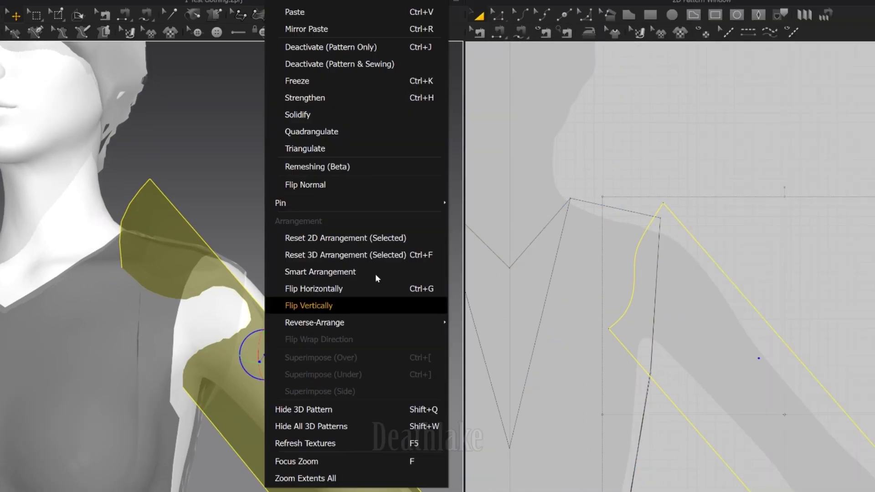
key("Escape")
right_click(771, 332)
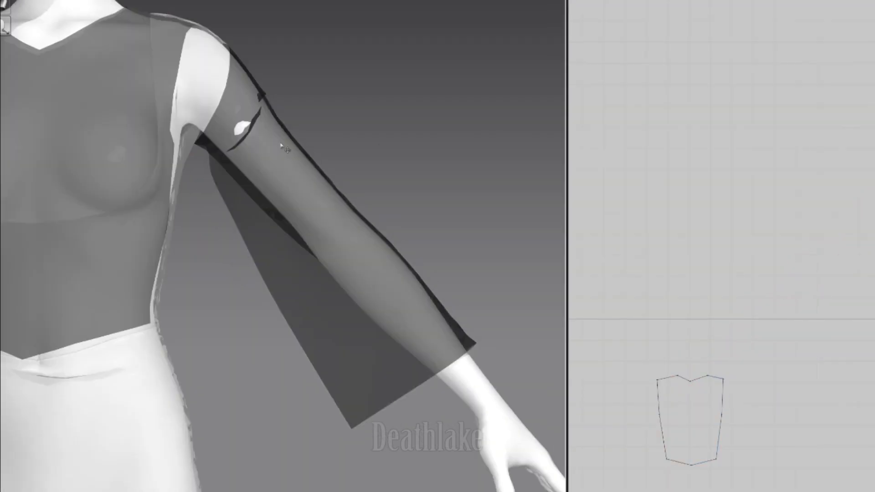
left_click(285, 148)
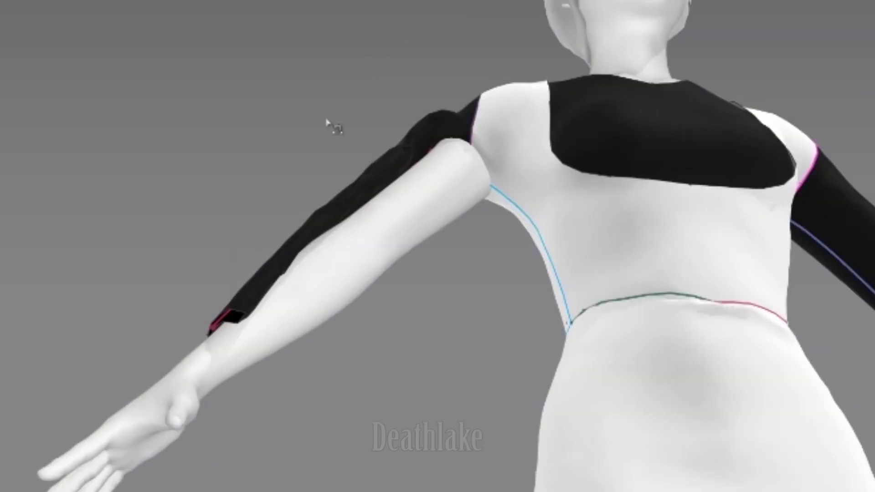
- Close the open black sleeve around the avatar's arm and examine the simulated dress from the front and back
left_click(401, 137)
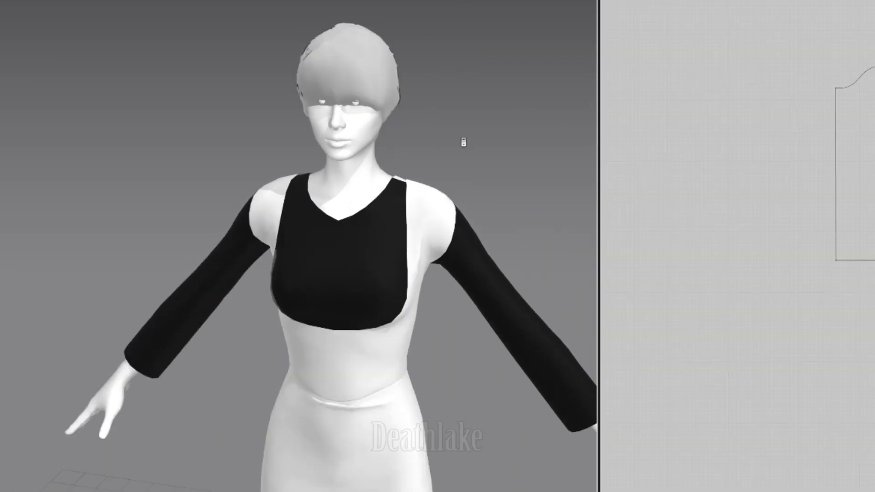
scroll(460, 160, "down", 3)
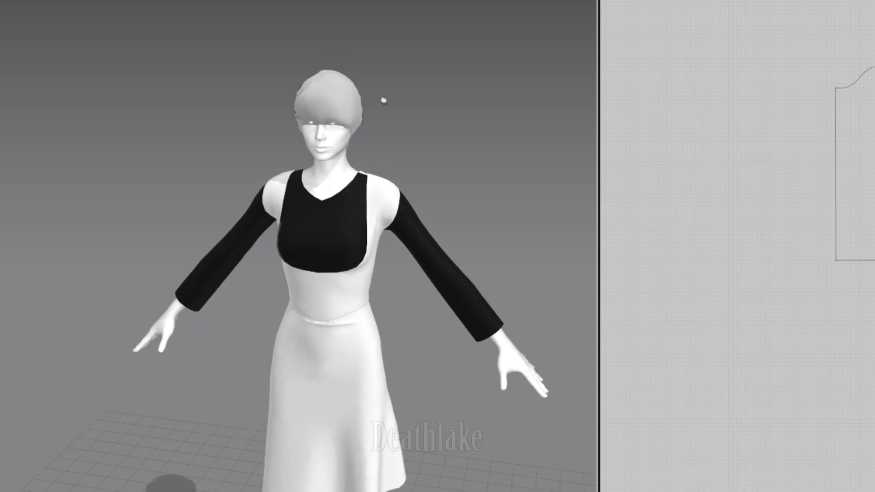
right_click_drag(383, 98, 461, 35)
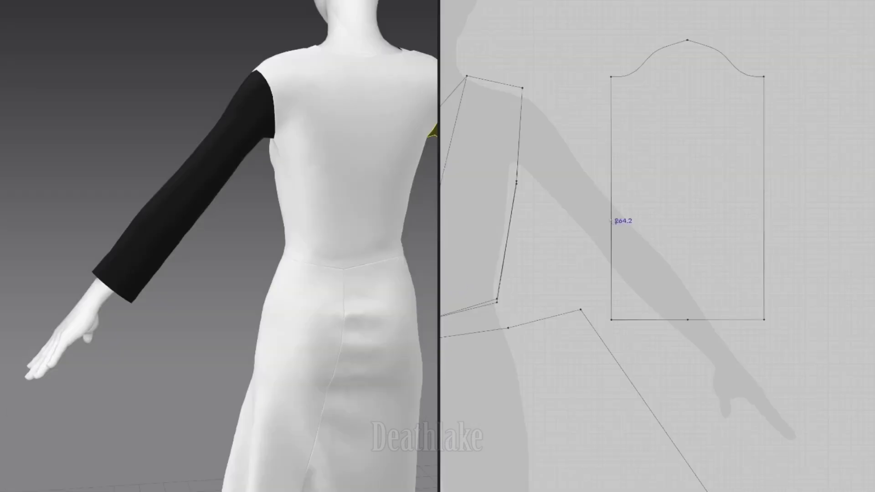
- Pull down the hem edge of the unfolded sleeve piece to reshape the cuff
left_click_drag(656, 321, 675, 358)
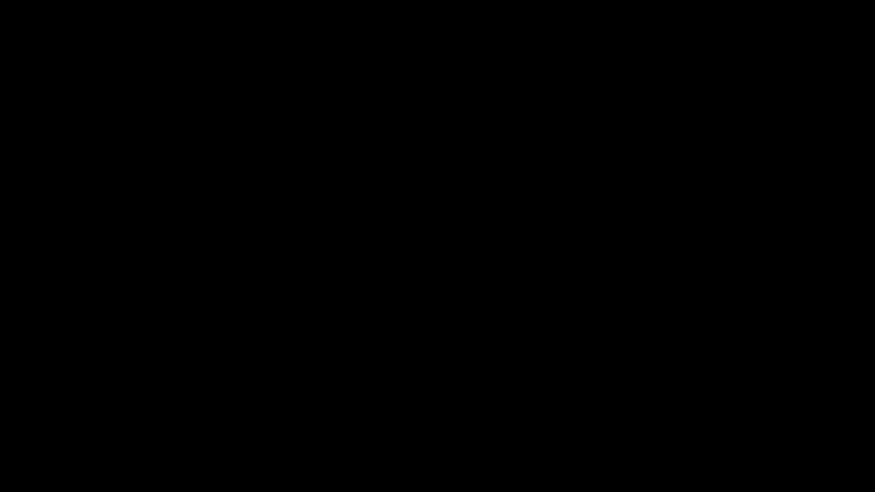